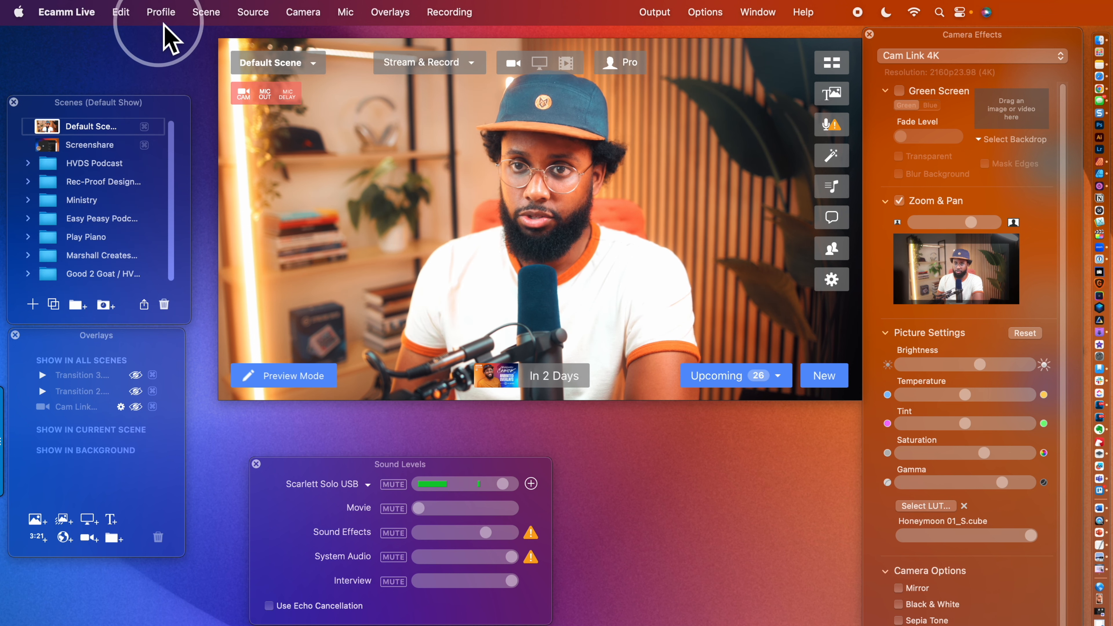
- Review the available profile commands and browse the list of upcoming broadcasts
left_click(162, 13)
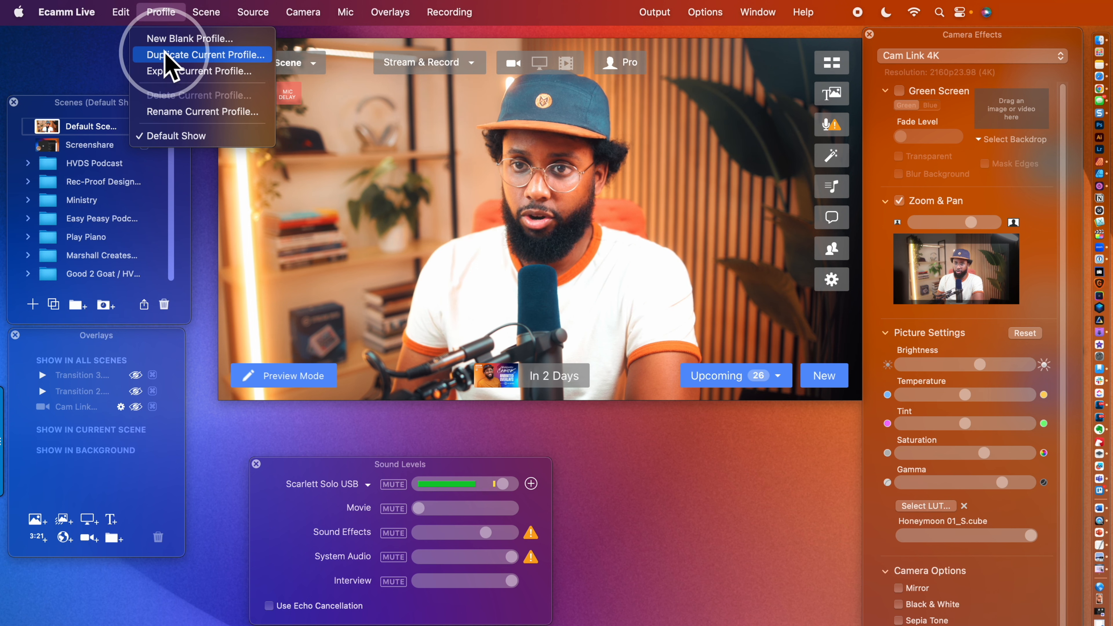
left_click(699, 341)
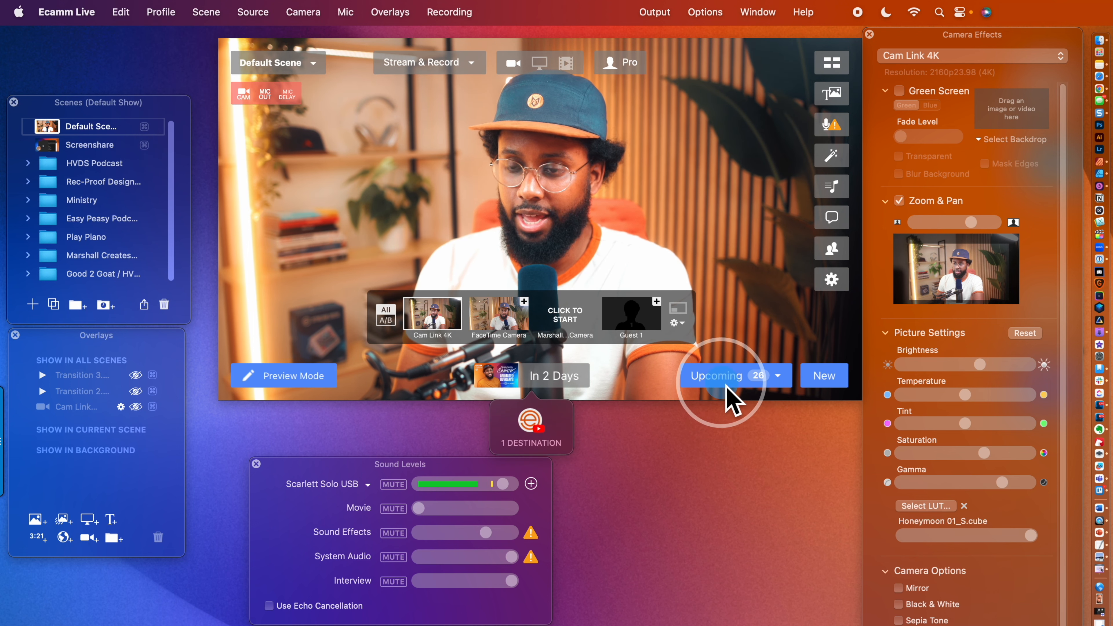
left_click(714, 381)
scroll(666, 323, "down", 3)
scroll(660, 320, "up", 5)
scroll(659, 320, "down", 8)
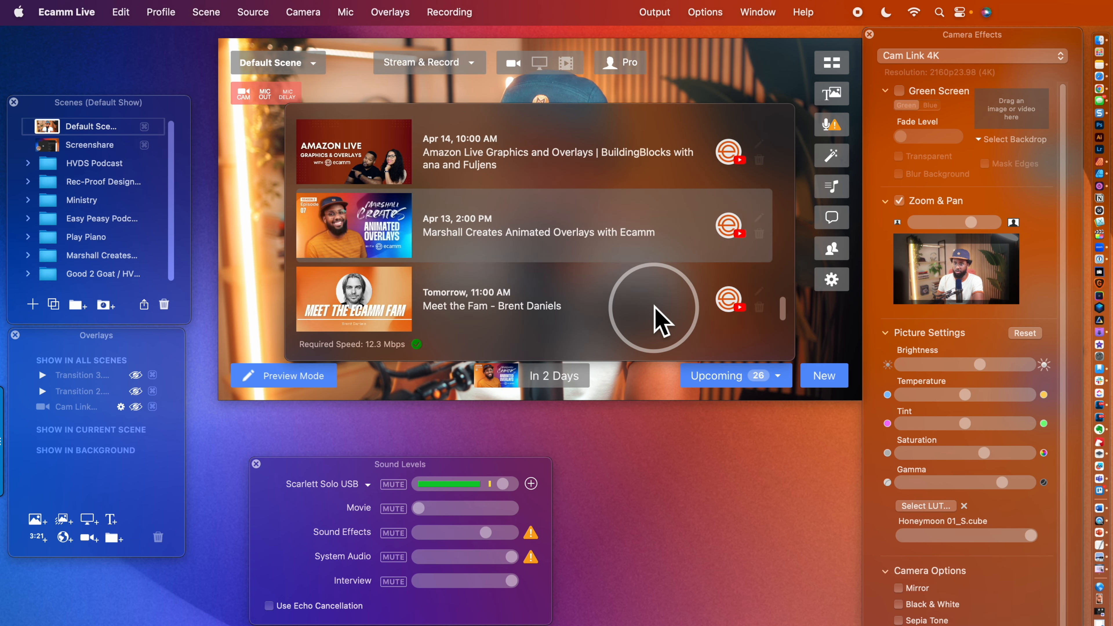
left_click(269, 234)
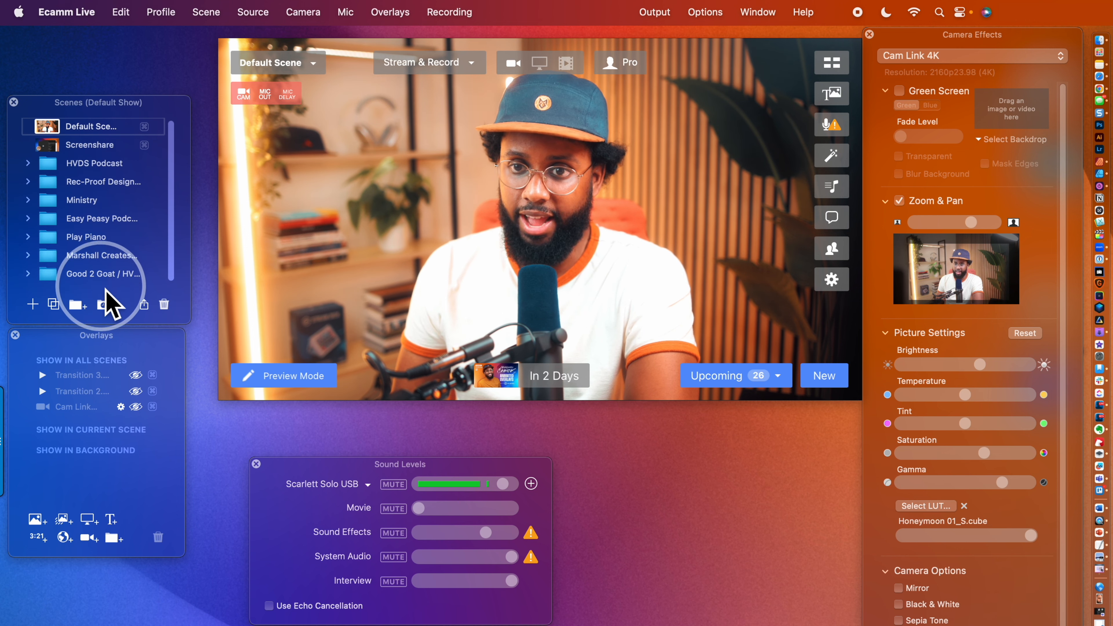
- Review the connected destinations and the stream settings in the preferences
left_click(66, 12)
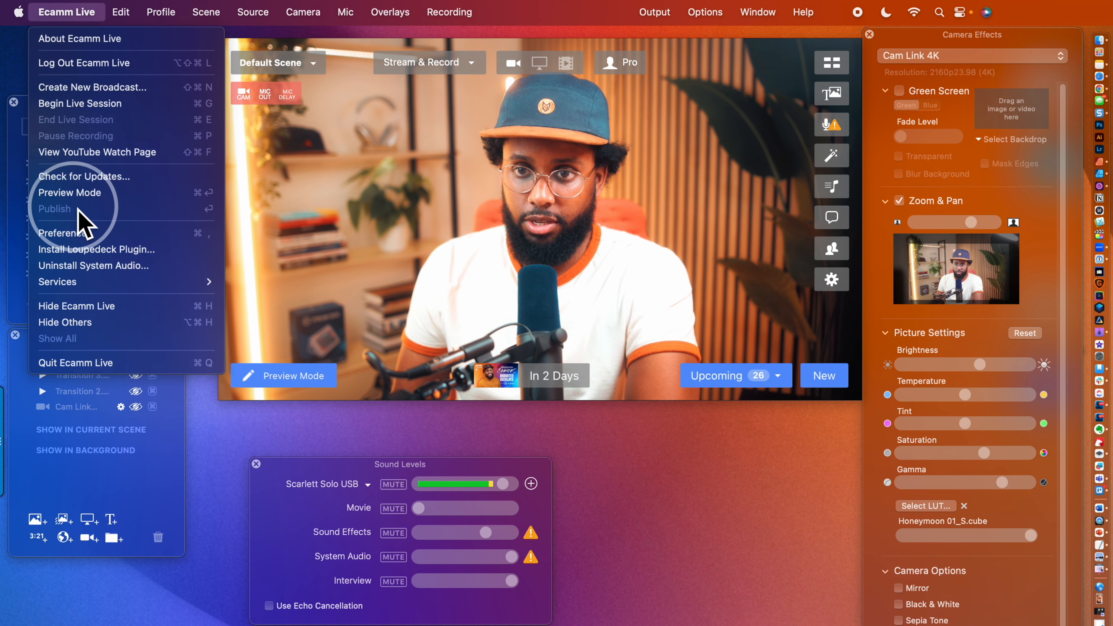
left_click(66, 233)
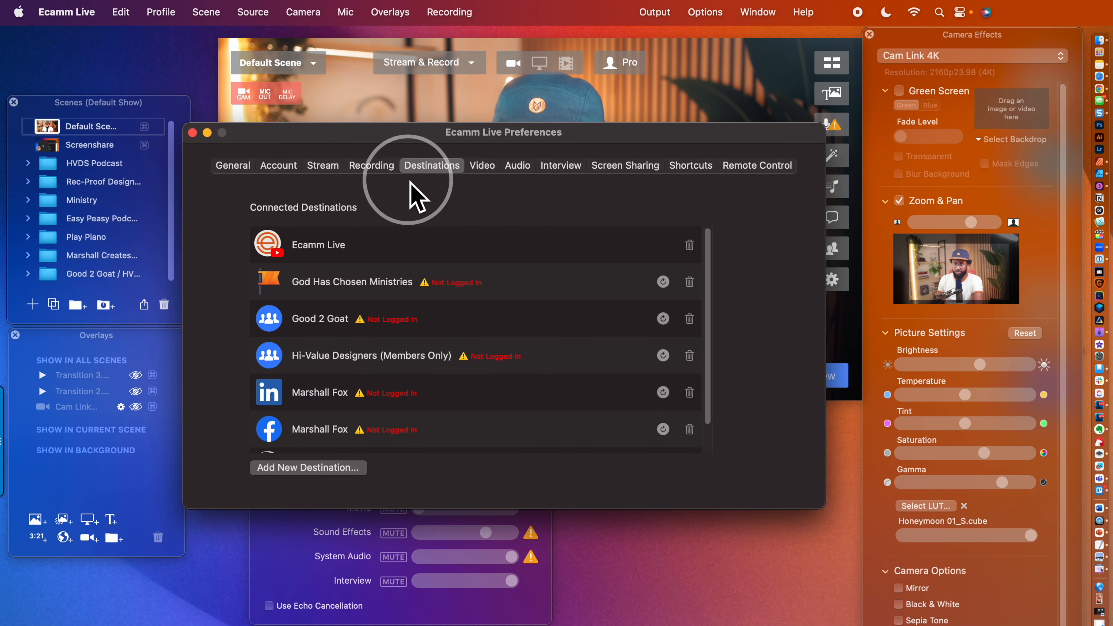
left_click(322, 165)
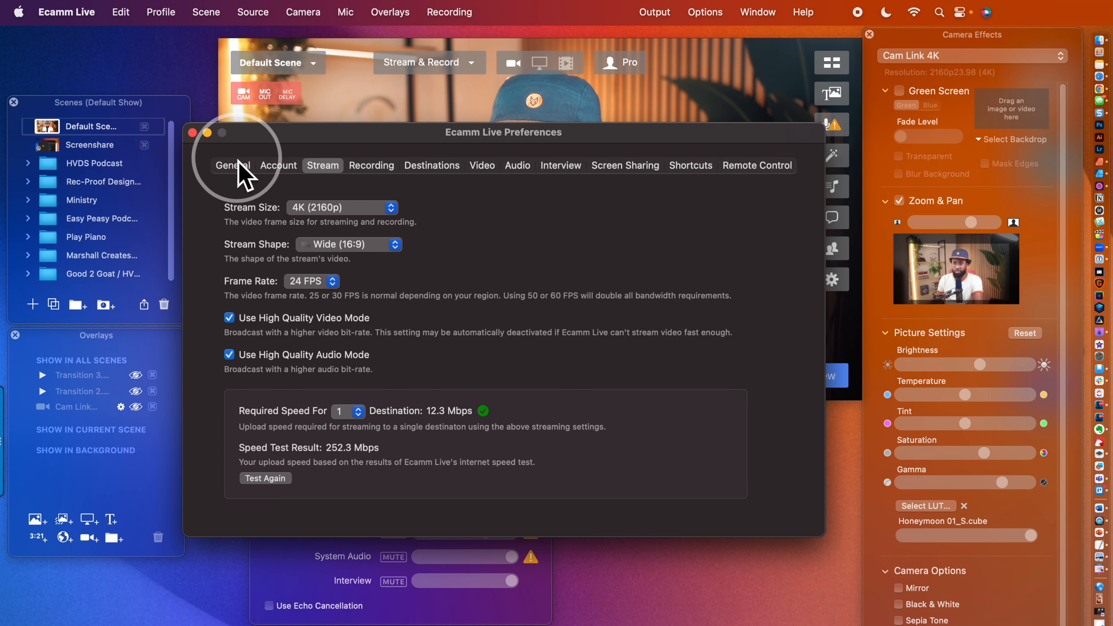
left_click(193, 133)
- Duplicate the current profile under the name Marshall Creates
left_click(161, 12)
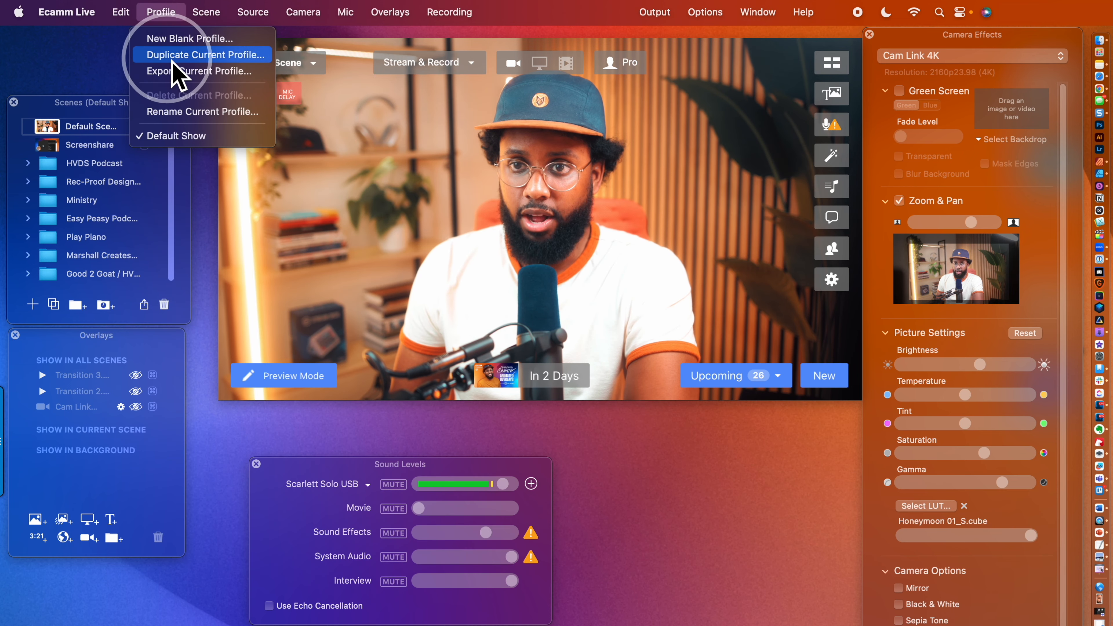
left_click(219, 55)
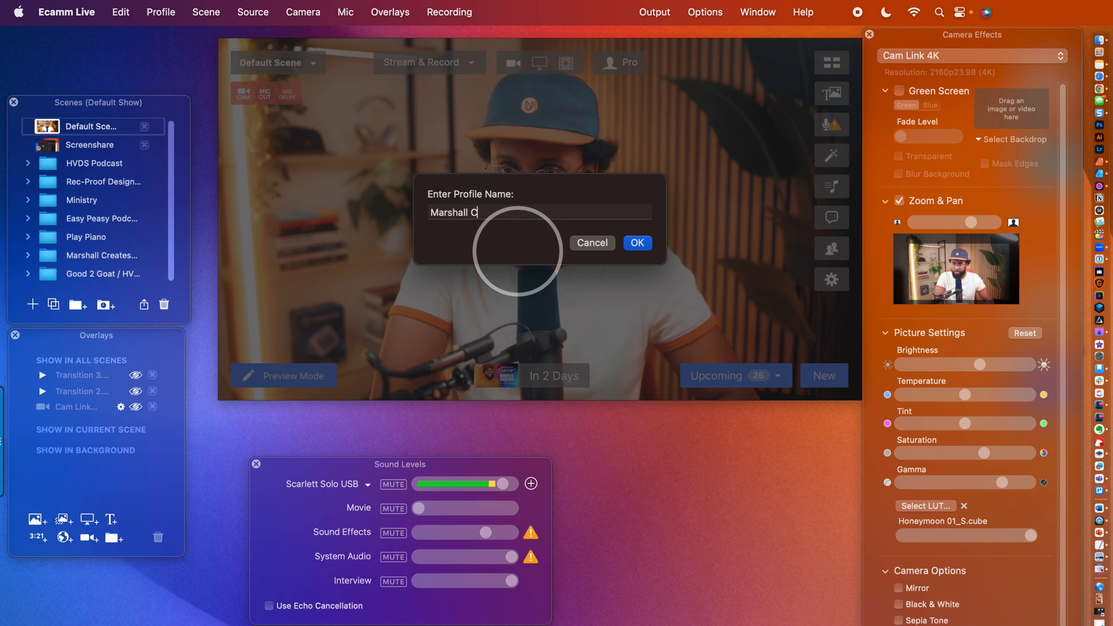
left_click(638, 242)
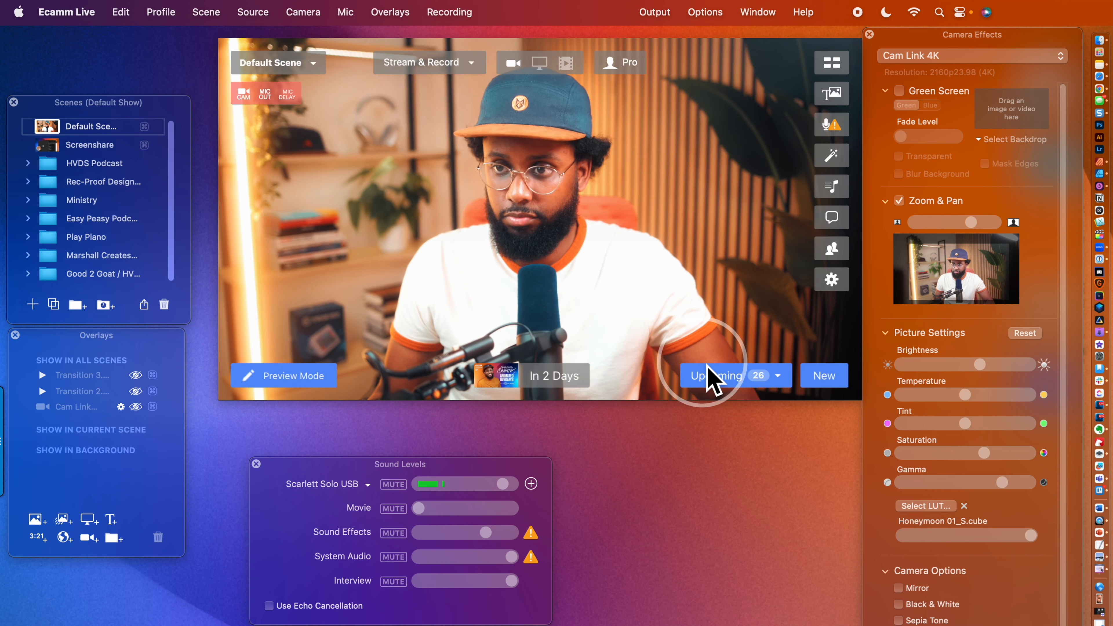
- Inspect the new broadcast form and its destination, and close it without scheduling anything
scroll(83, 223, "down", 1)
scroll(83, 222, "up", 1)
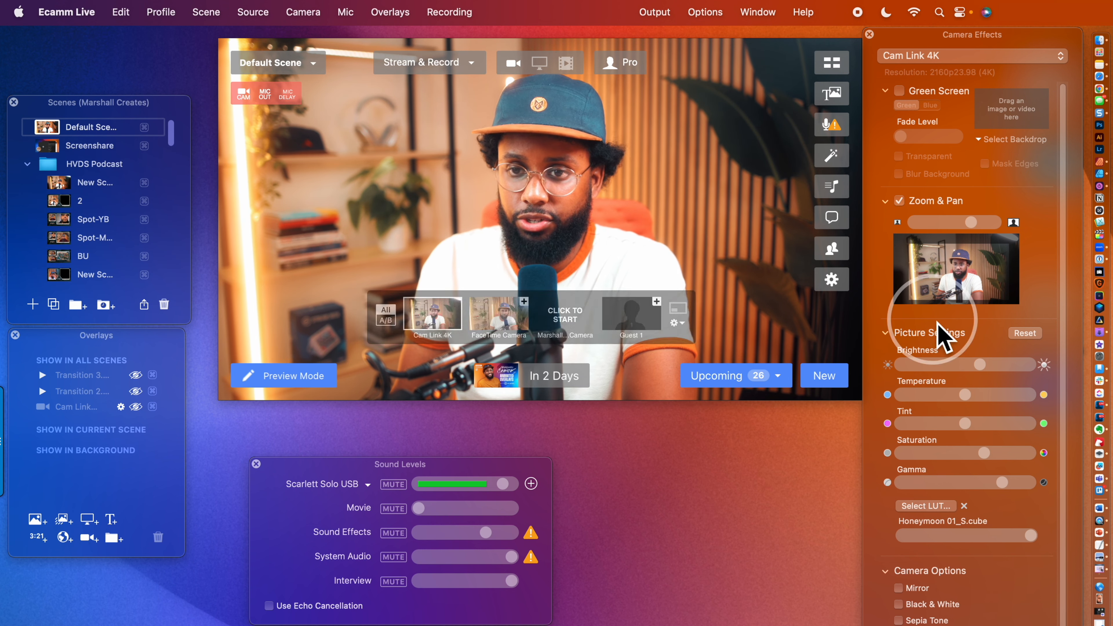
mouse_move(657, 386)
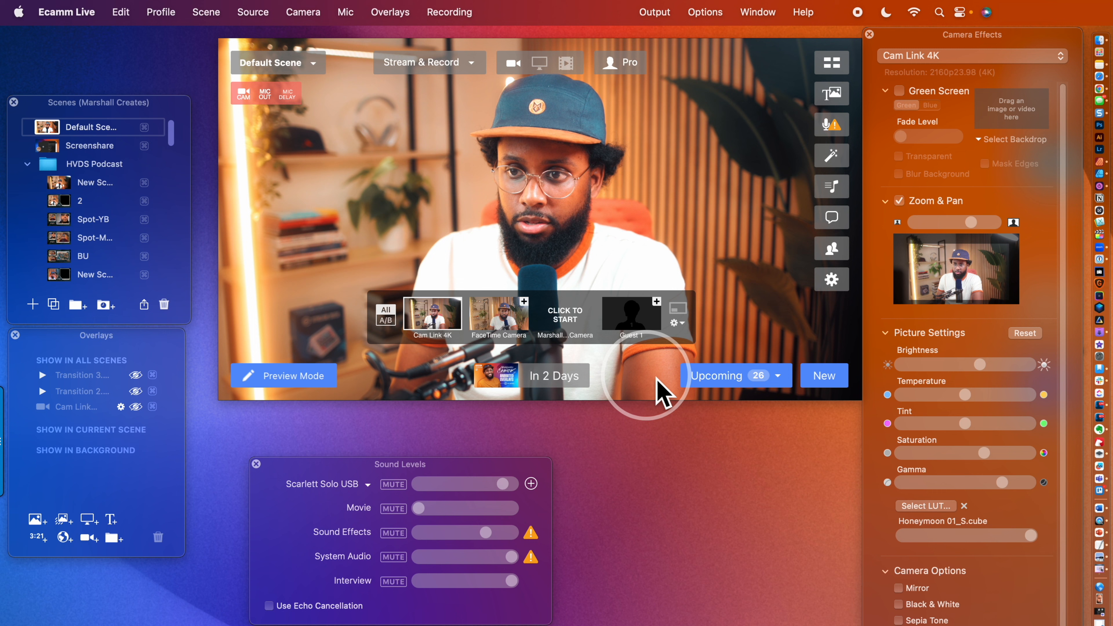
left_click(826, 383)
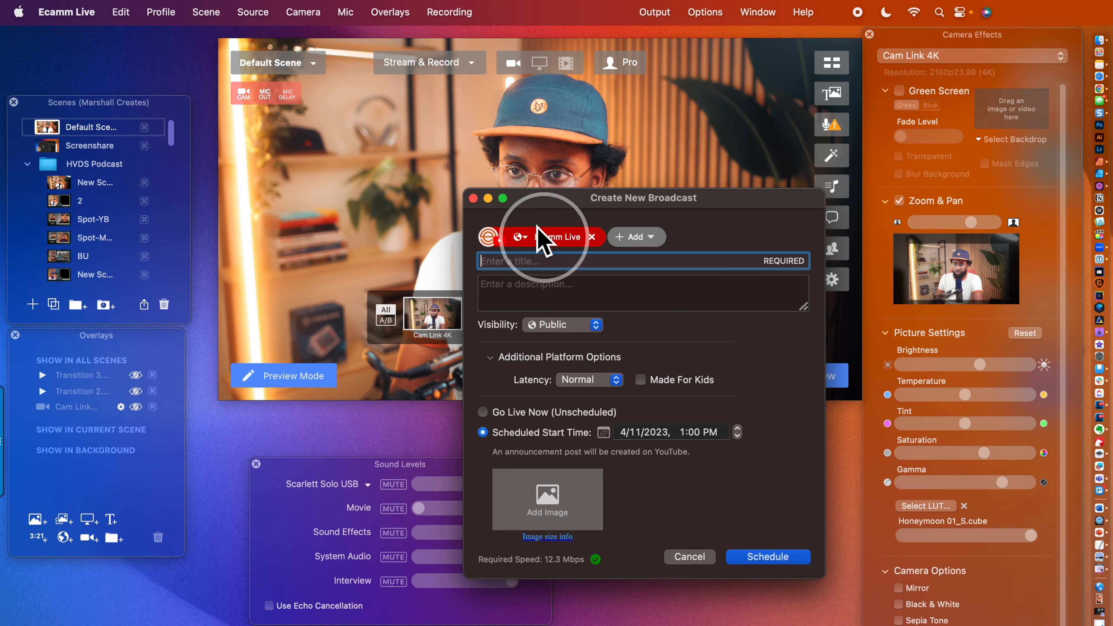
left_click(473, 198)
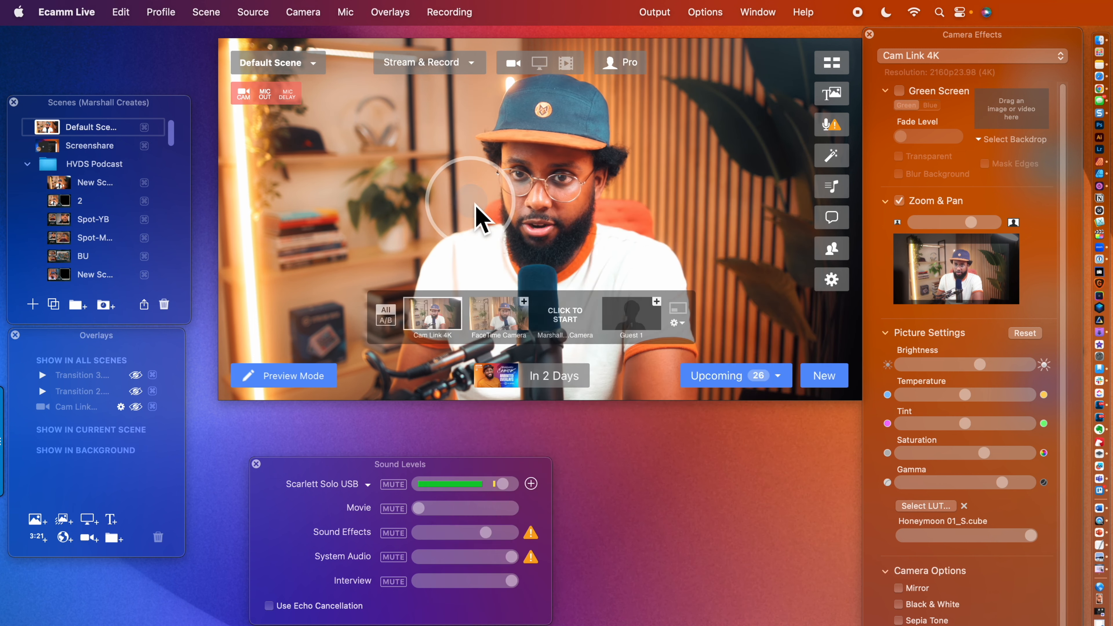
- Delete every scene folder except the Marshall Creates one, including HVDS Podcast and Good 2 Goat / HVDS
left_click(28, 164)
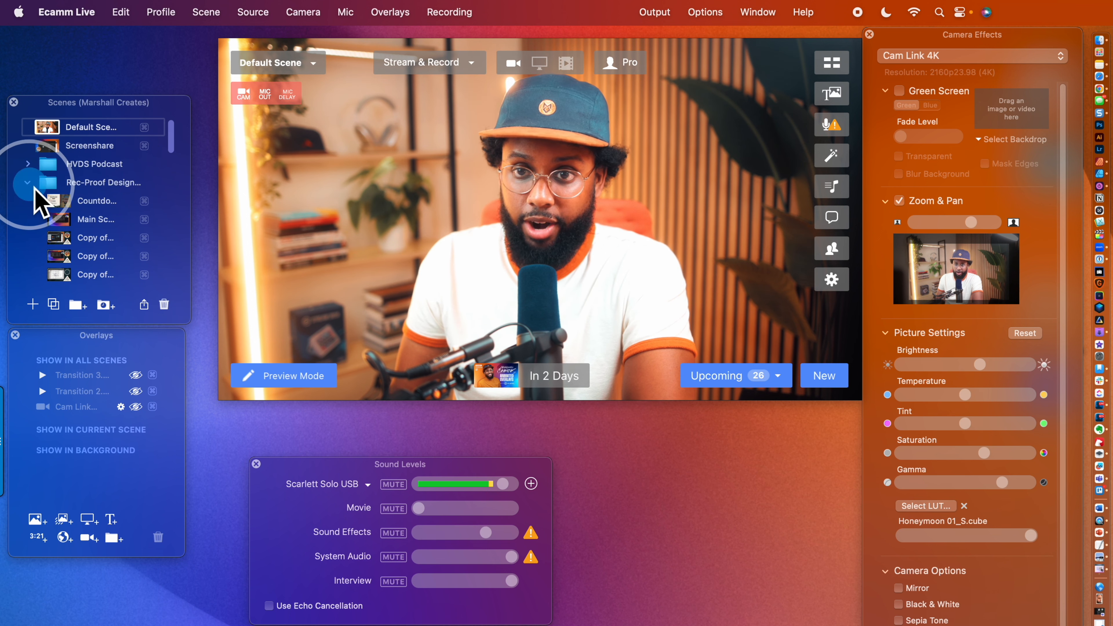
left_click(27, 183)
left_click(164, 304)
left_click(111, 254)
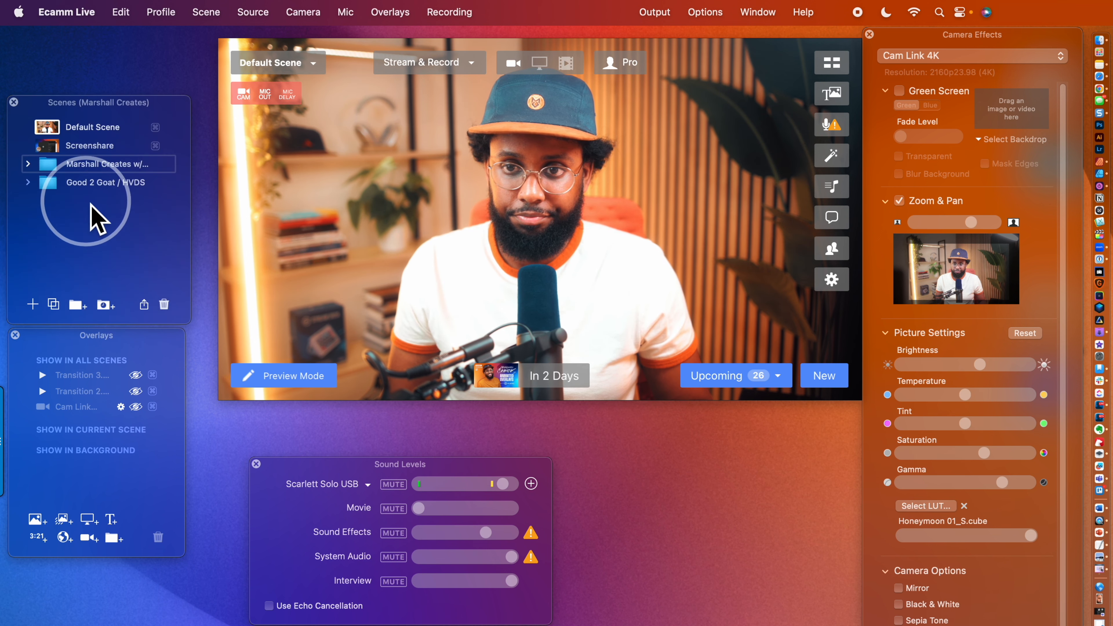
left_click(90, 189)
left_click(164, 304)
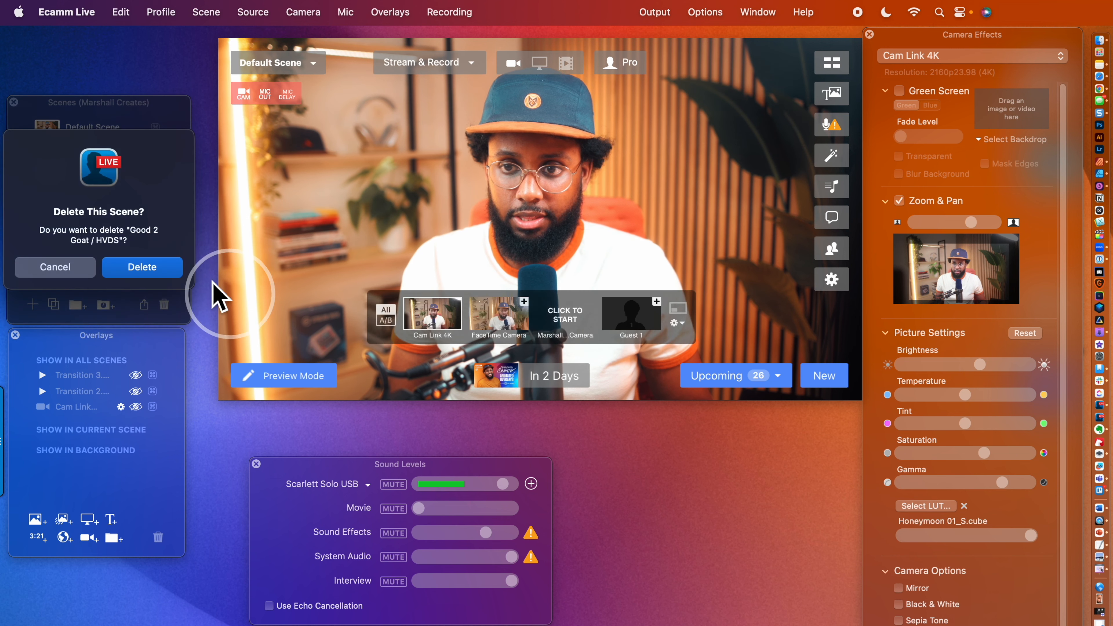
left_click(166, 268)
- Expand the Marshall Creates scene folder and preview the Countdown Scene and the scene below it
left_click(27, 163)
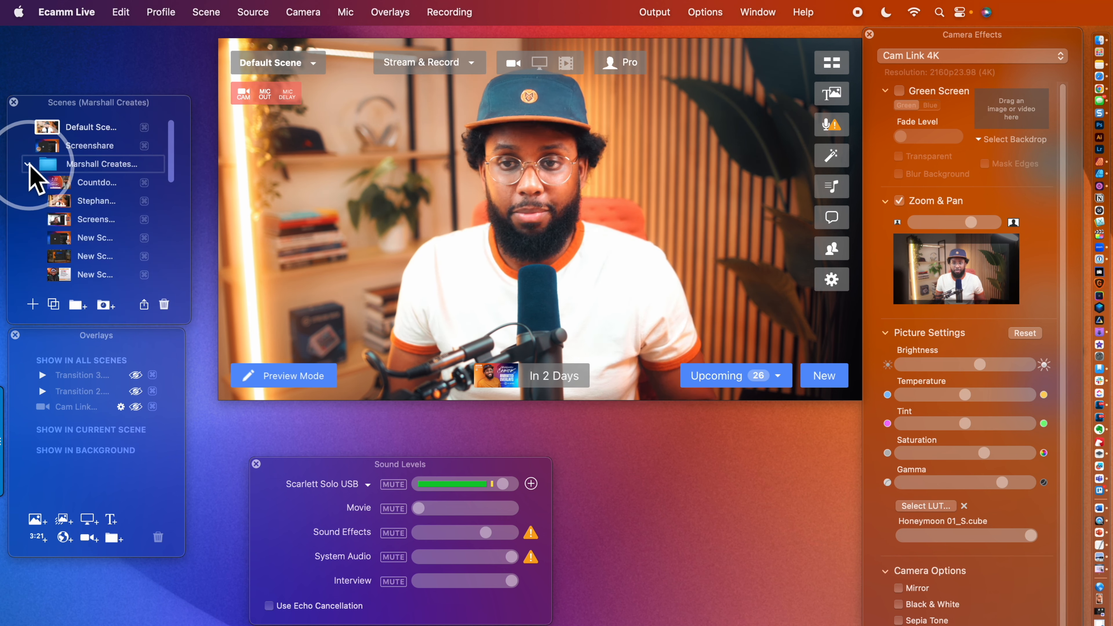
left_click(65, 184)
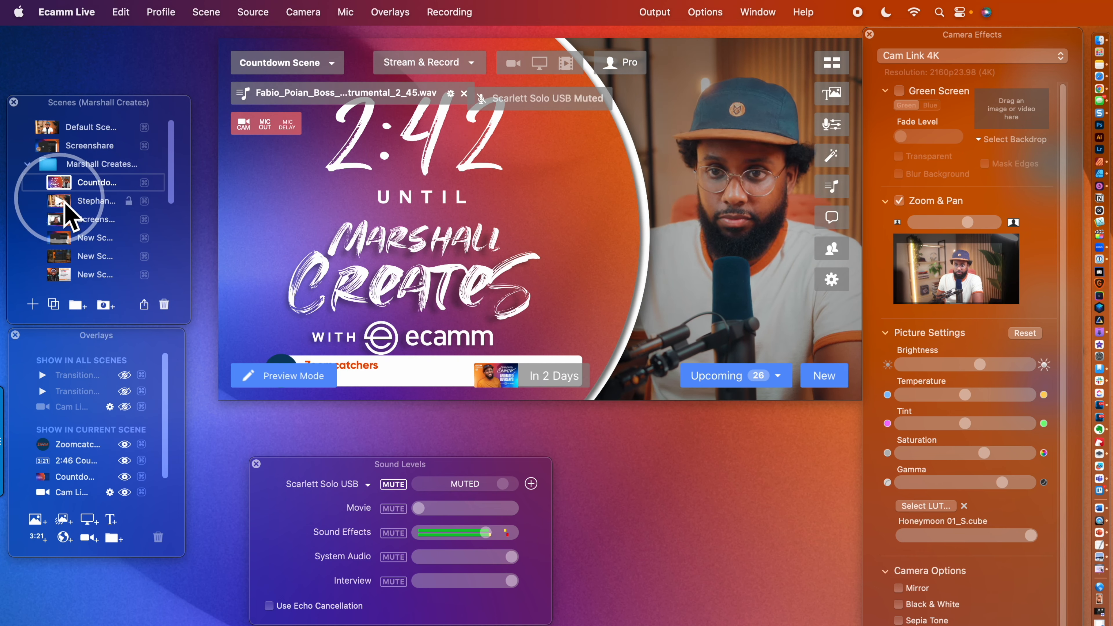
left_click(66, 202)
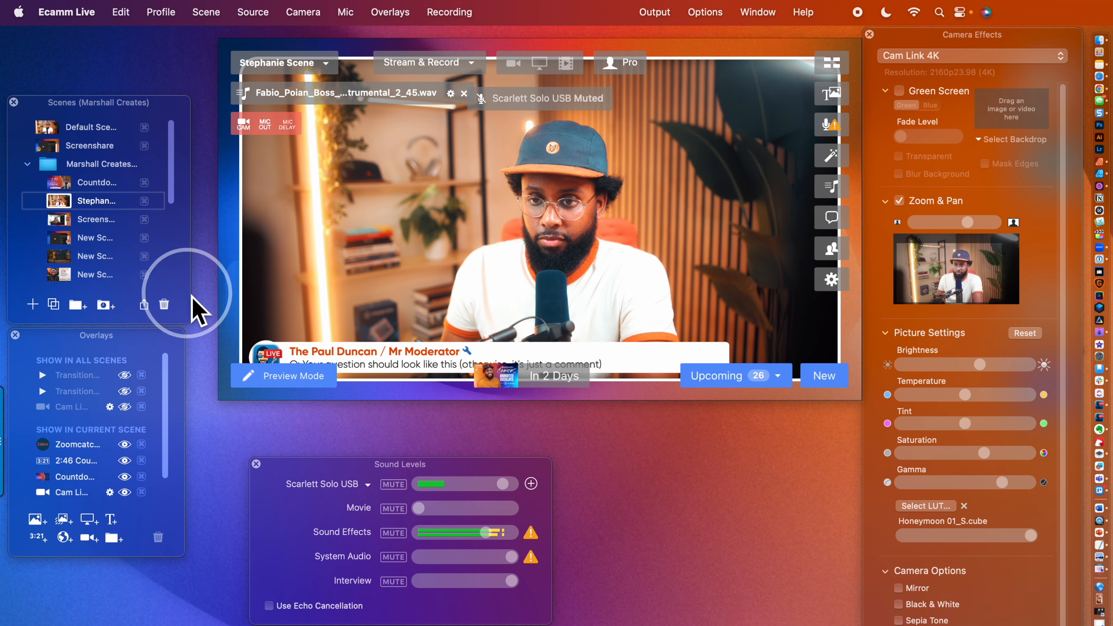
mouse_move(370, 372)
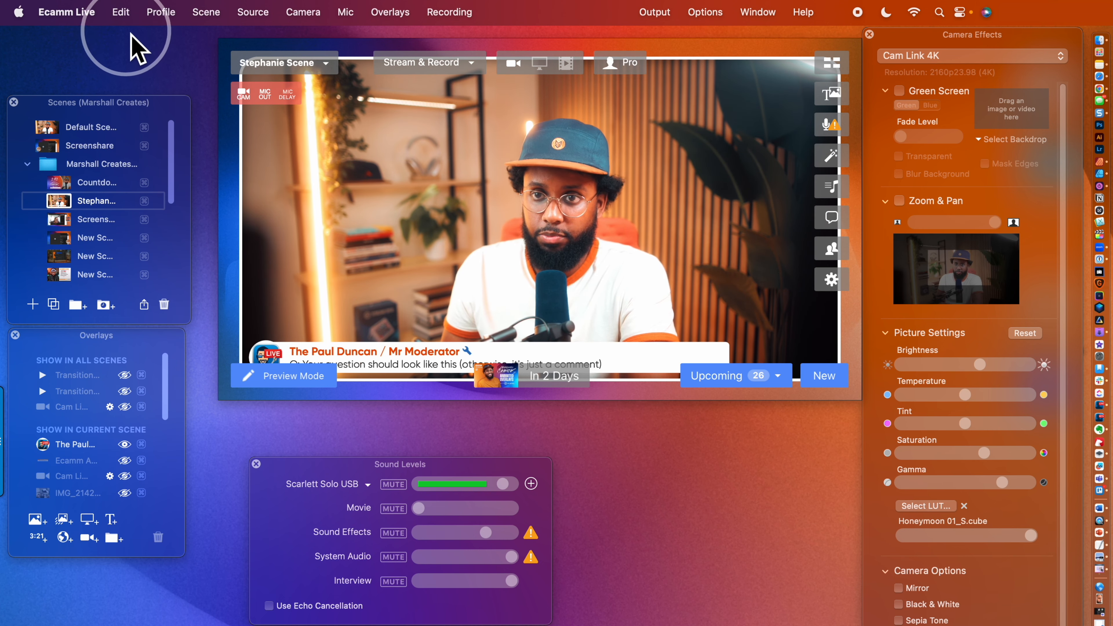
- Create a new blank profile named Good 2 Goat
left_click(161, 13)
left_click(161, 13)
mouse_move(399, 230)
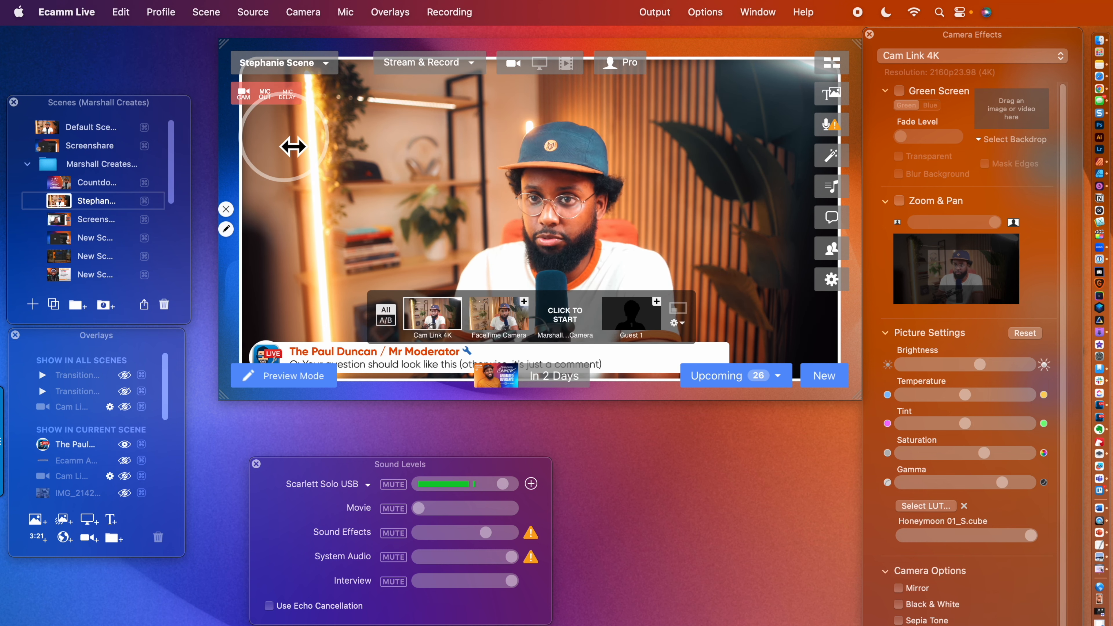
left_click(162, 12)
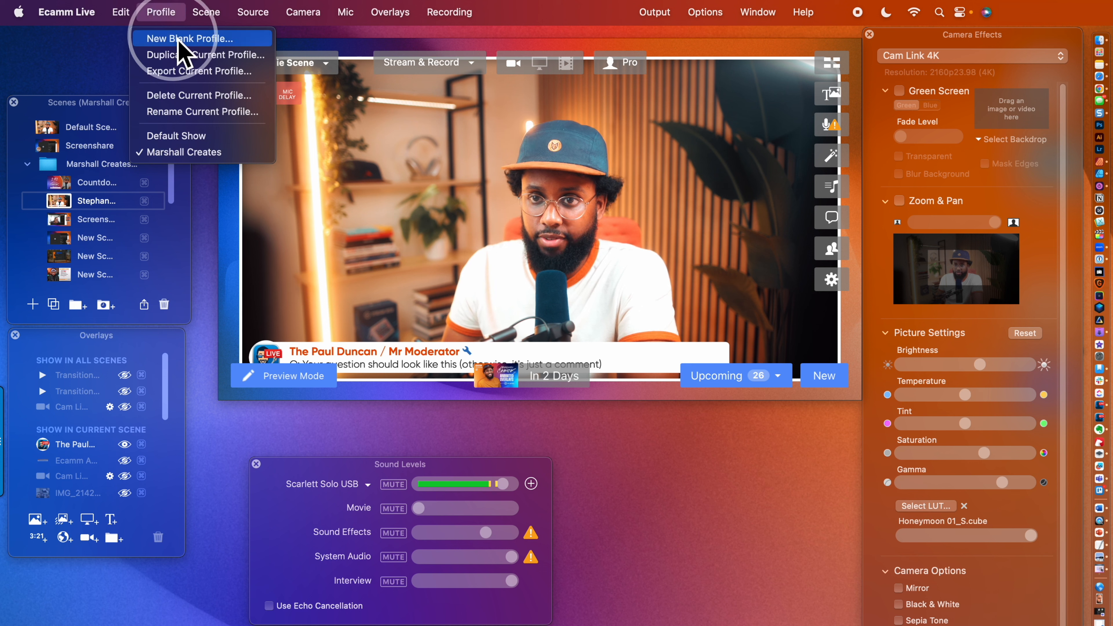
left_click(209, 42)
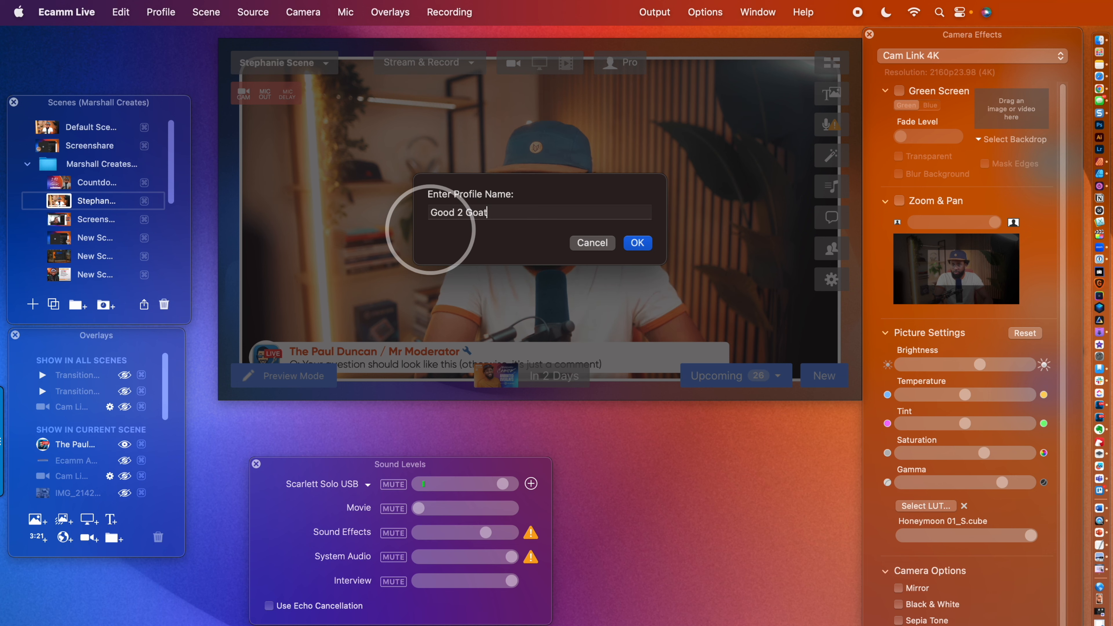
left_click(638, 243)
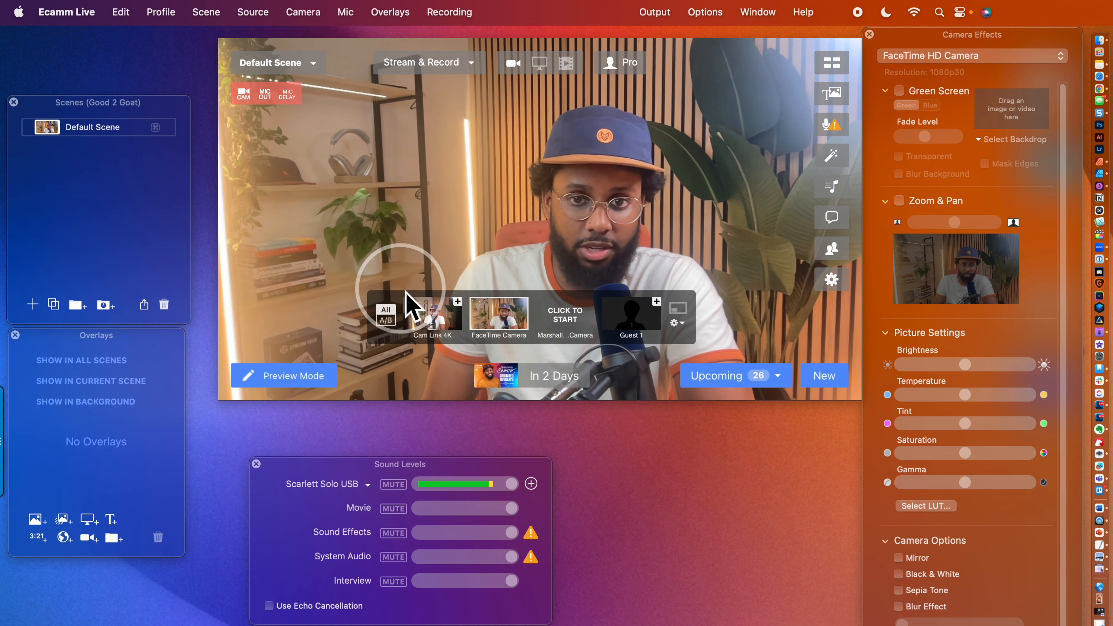
- Switch the default scene's camera to Cam Link 4K and enable Zoom & Pan with a slight zoom in
left_click(433, 323)
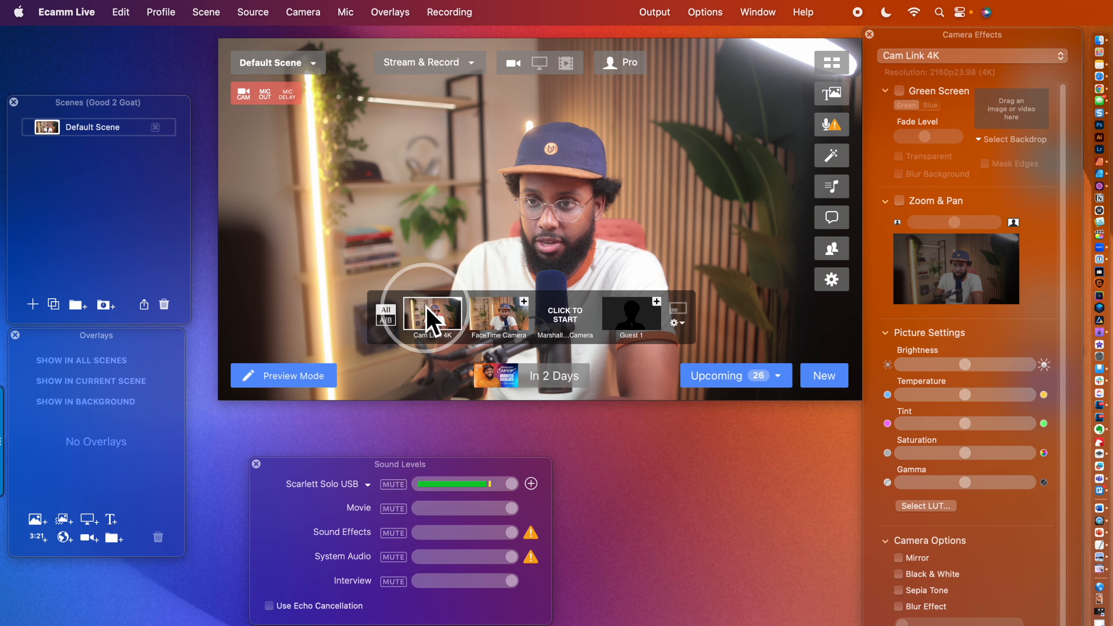
left_click(900, 200)
left_click_drag(953, 224, 967, 231)
- Fine-tune the camera picture by slightly raising brightness, temperature and saturation, shifting tint toward magenta, and increasing gamma
left_click_drag(968, 364, 971, 364)
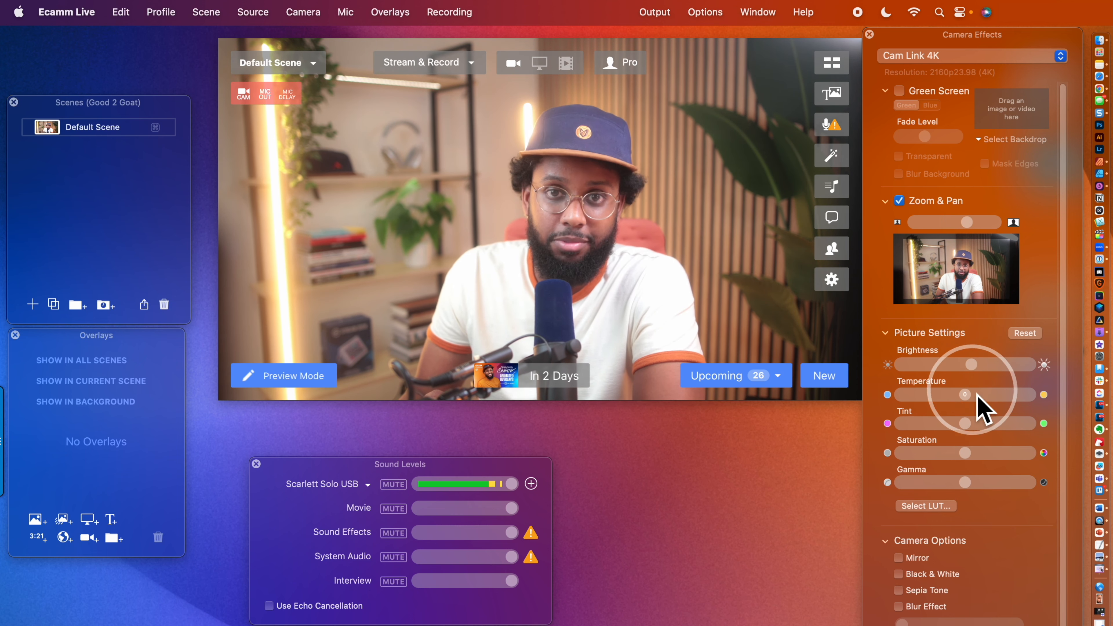
left_click_drag(966, 424, 981, 485)
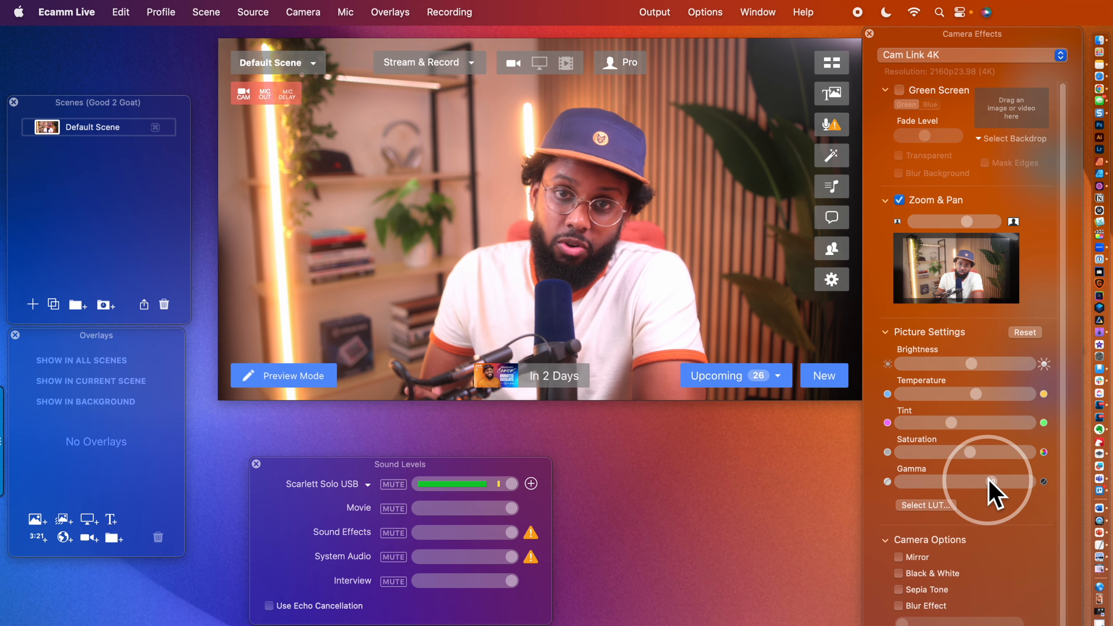
left_click_drag(991, 485, 1006, 482)
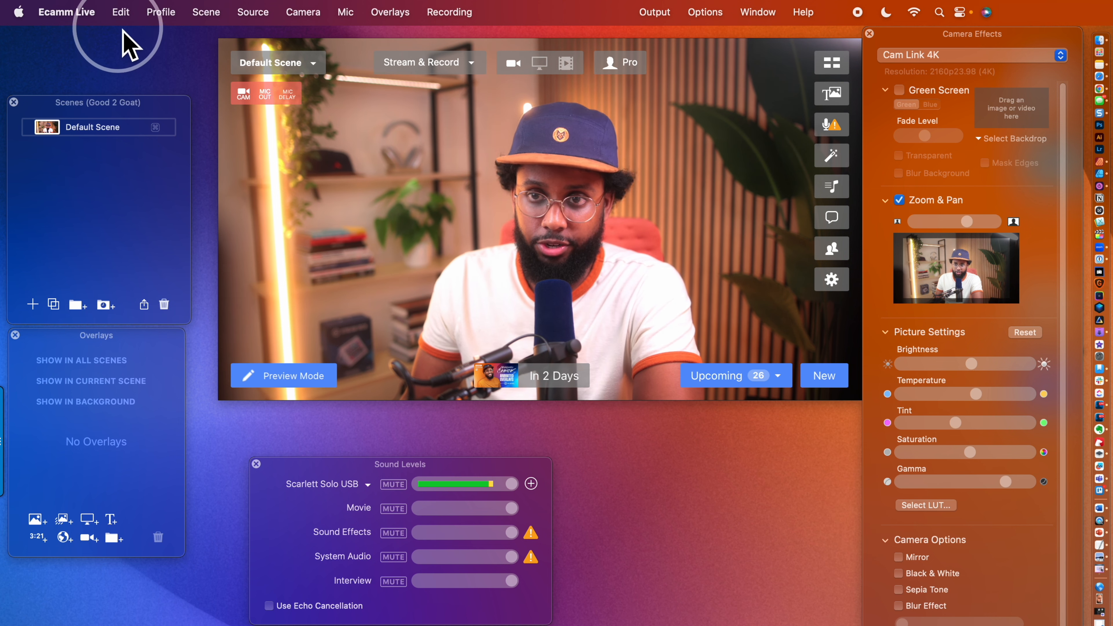
- Copy the Good 2 Goat / HVDS scene folder from the Default Show profile into the Good 2 Goat profile
left_click(118, 12)
mouse_move(161, 15)
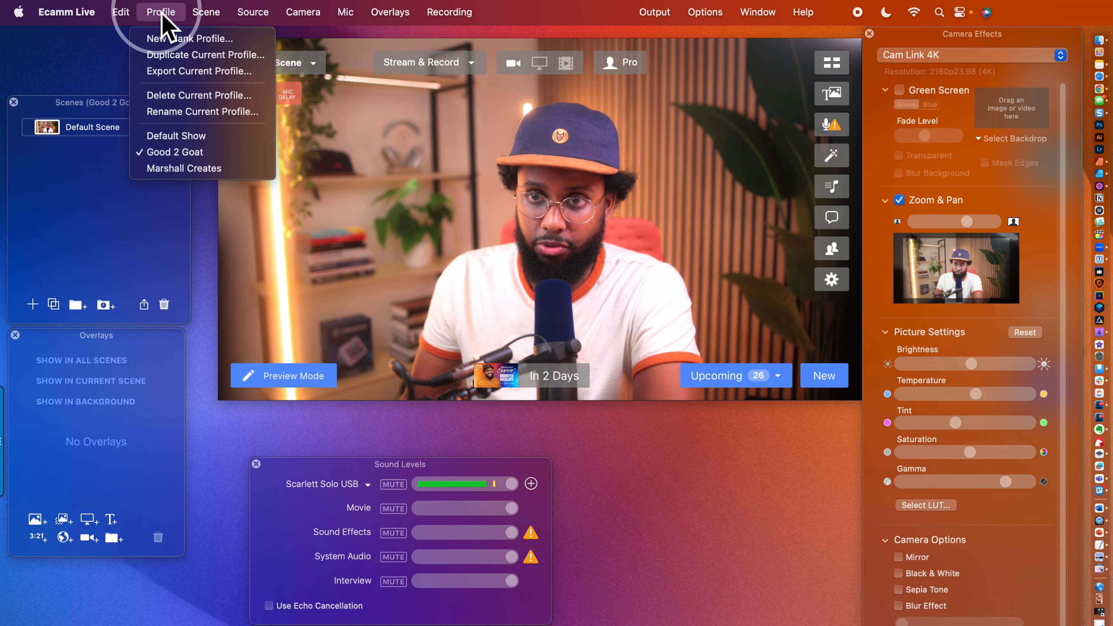
left_click(179, 135)
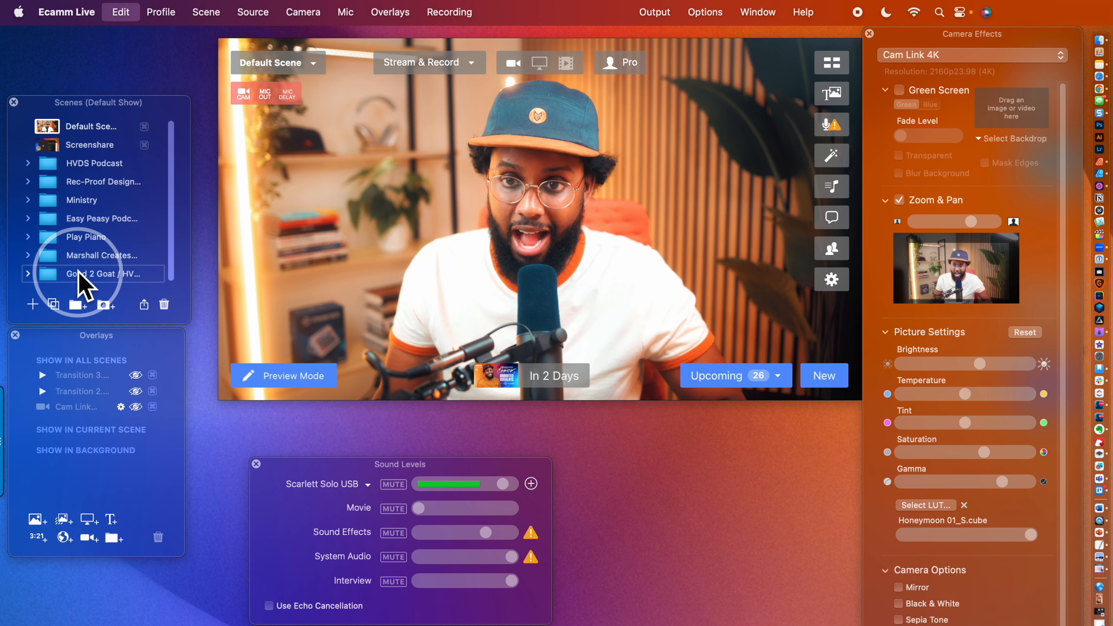
key("super+c")
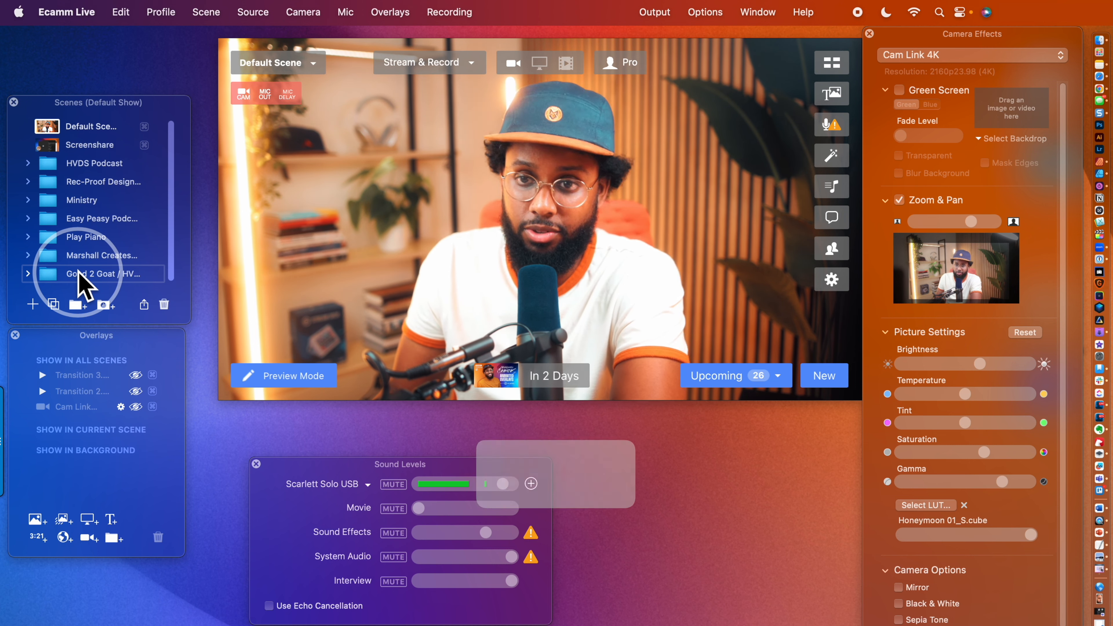
left_click(161, 13)
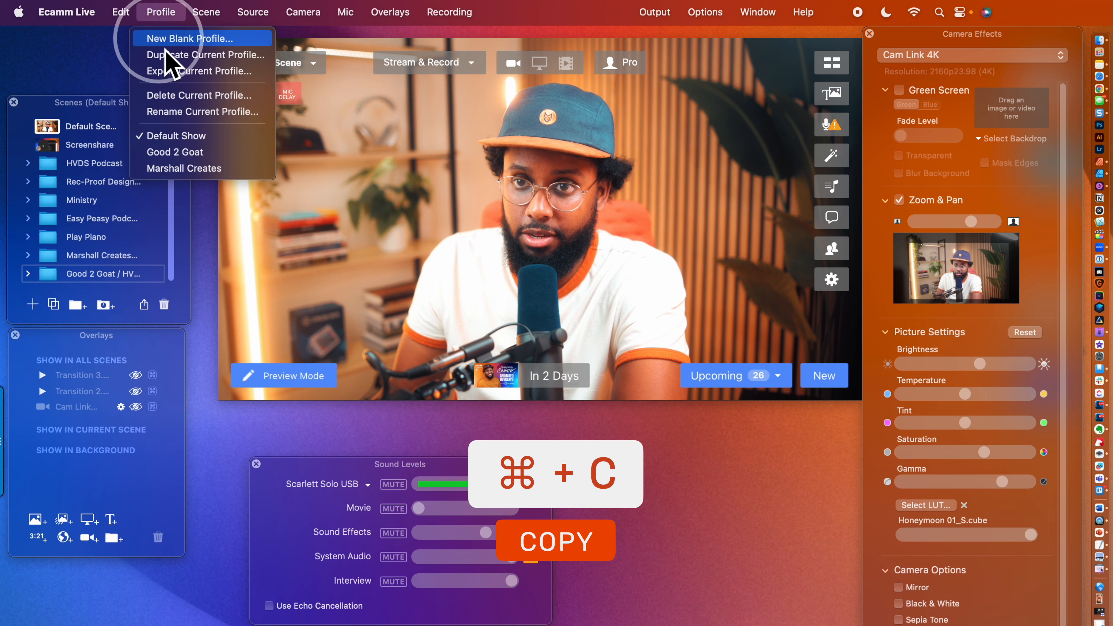
left_click(185, 159)
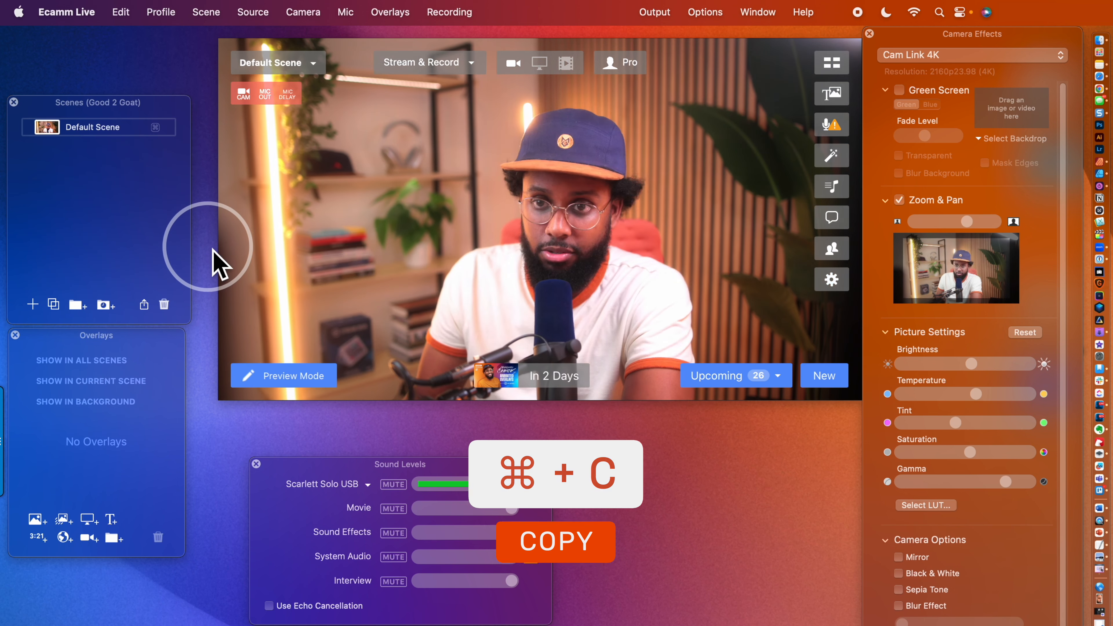
key("super+v")
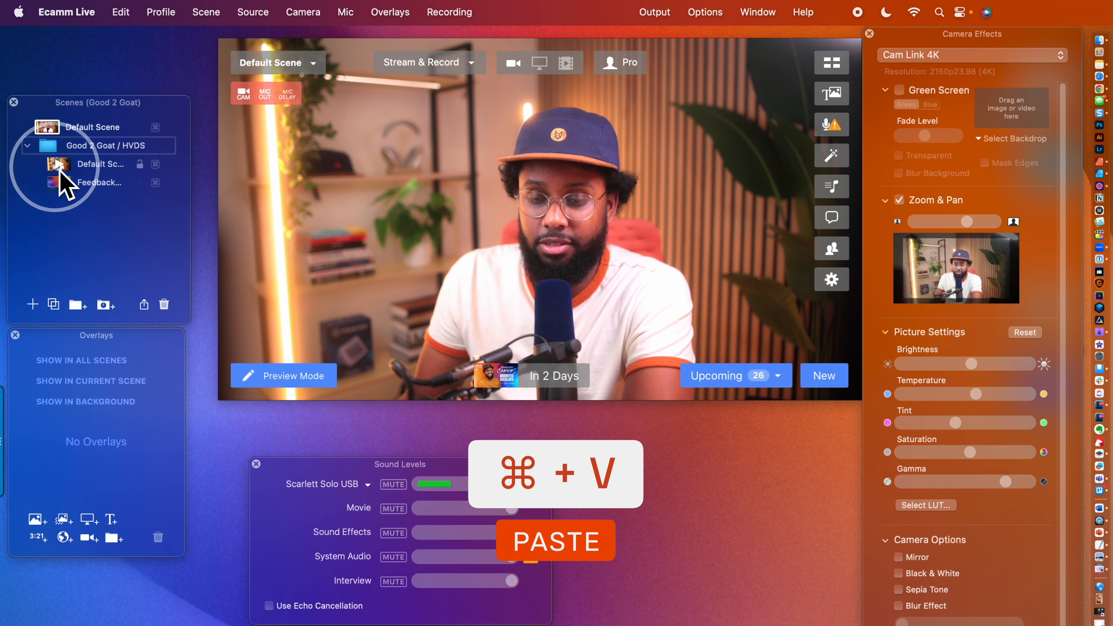
- Preview the Default Scene and Feedback Friday scenes in the Good 2 Goat / HVDS folder, ending on the Default Scene
left_click(62, 166)
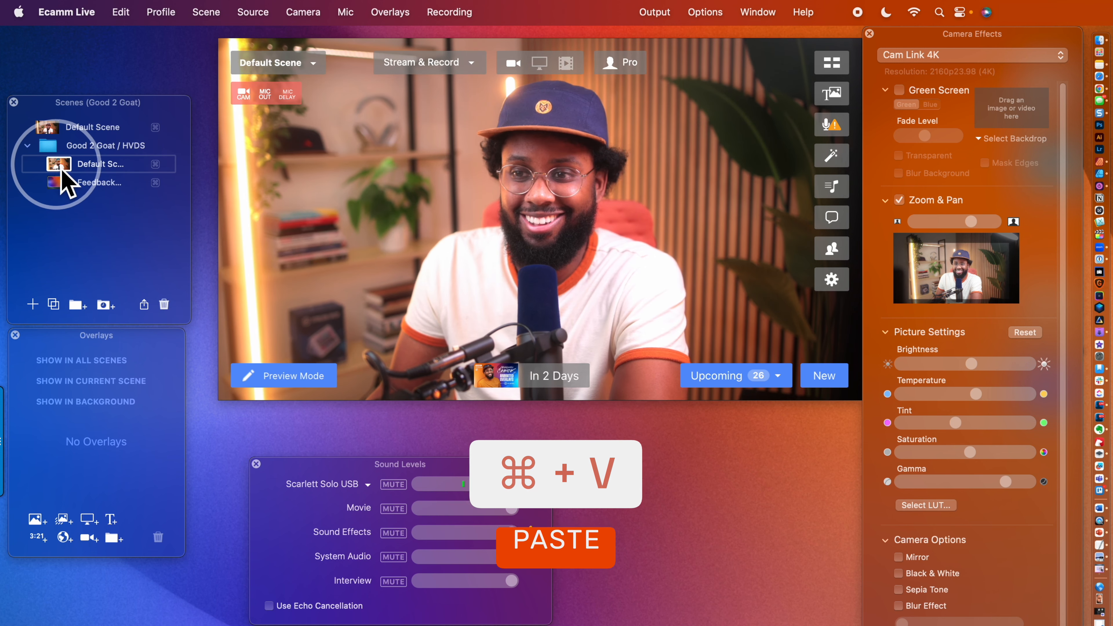
left_click(62, 183)
left_click(61, 166)
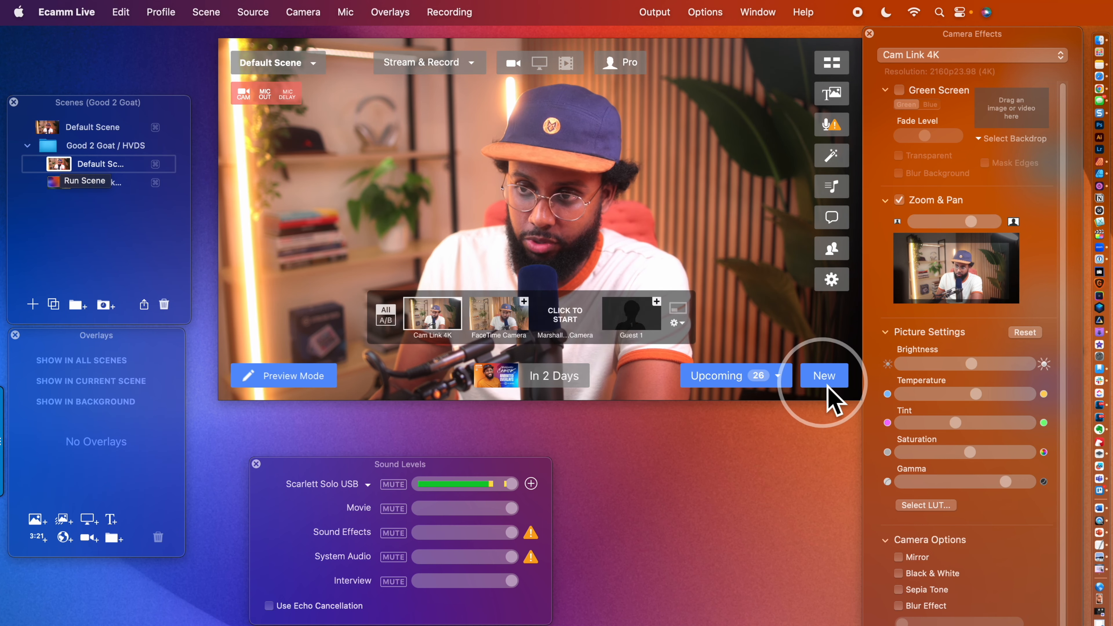
- Set up a new broadcast to the Good 2 Goat group titled "Feedback Friday/AMA" for 4/14/2023 2:30 PM, with a description and a thumbnail image
left_click(824, 376)
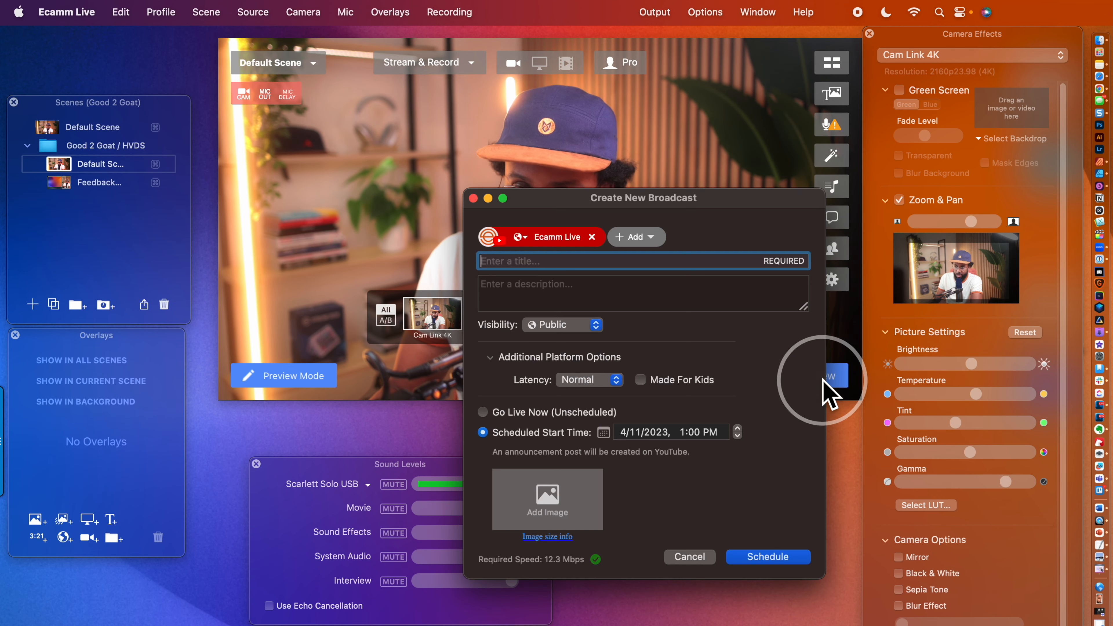
left_click(593, 237)
left_click(509, 237)
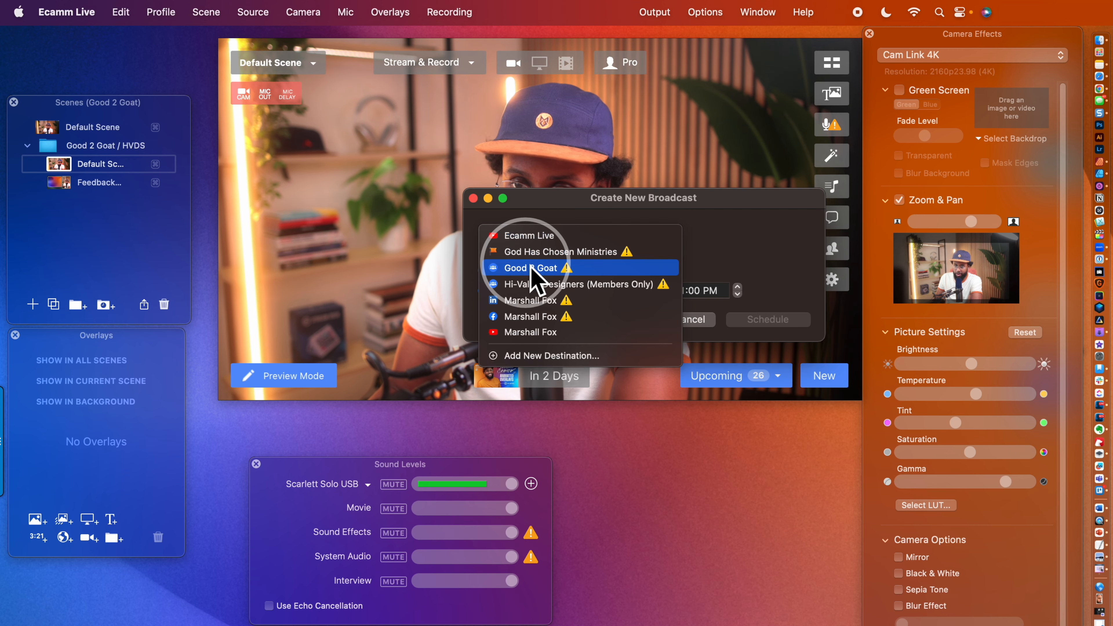
left_click(527, 266)
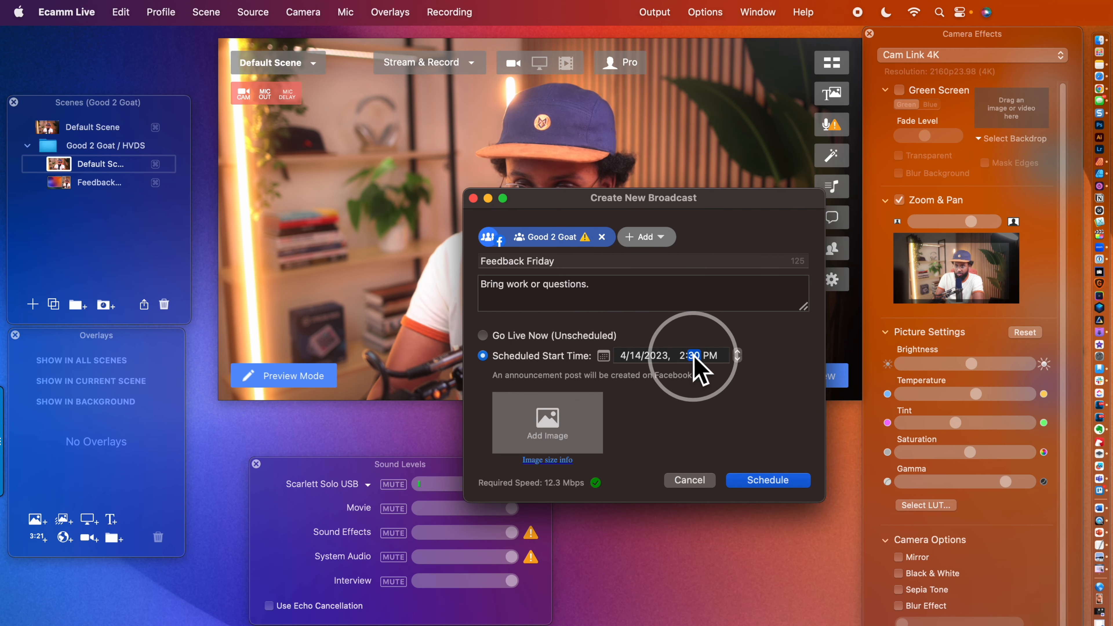
left_click(544, 421)
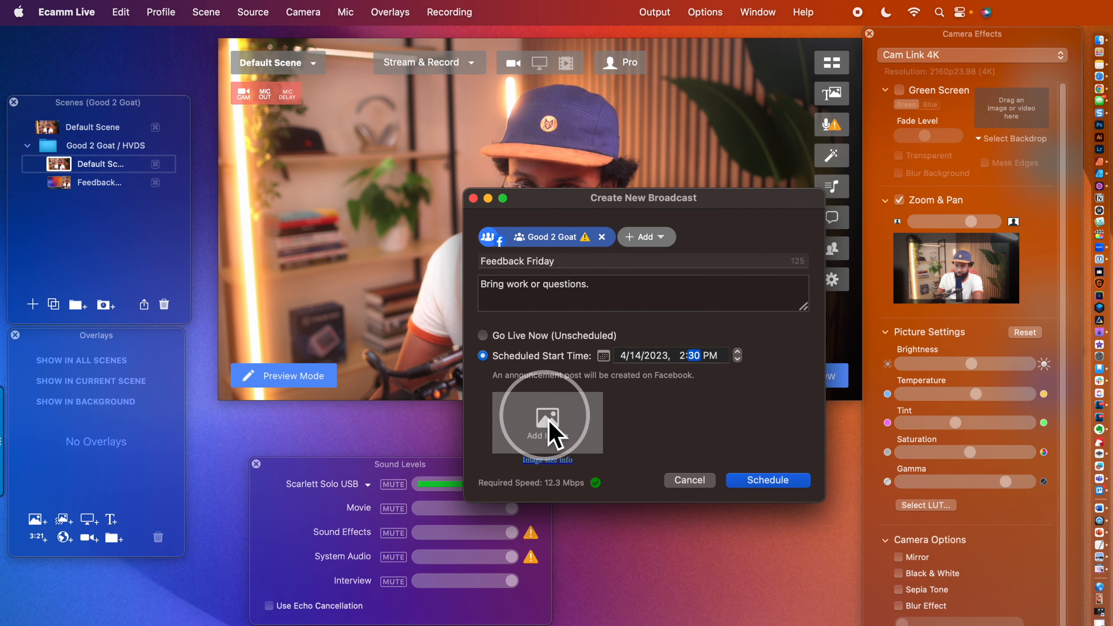
- Schedule the broadcast and re-authorize the Good 2 Goat destination by logging in to Facebook through the web browser
left_click(747, 480)
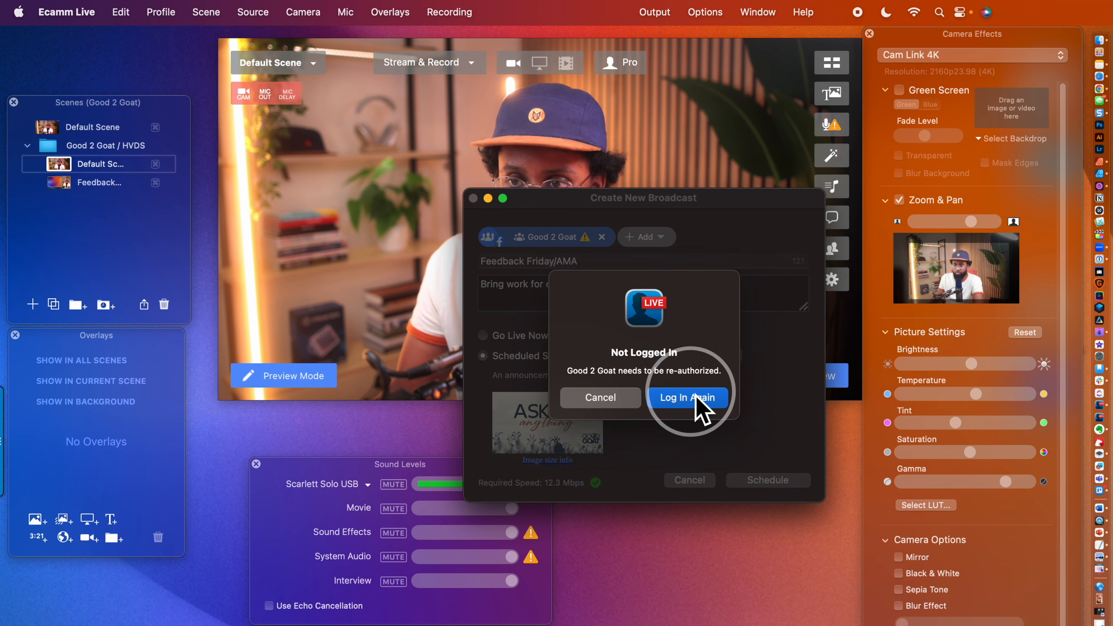
left_click(697, 397)
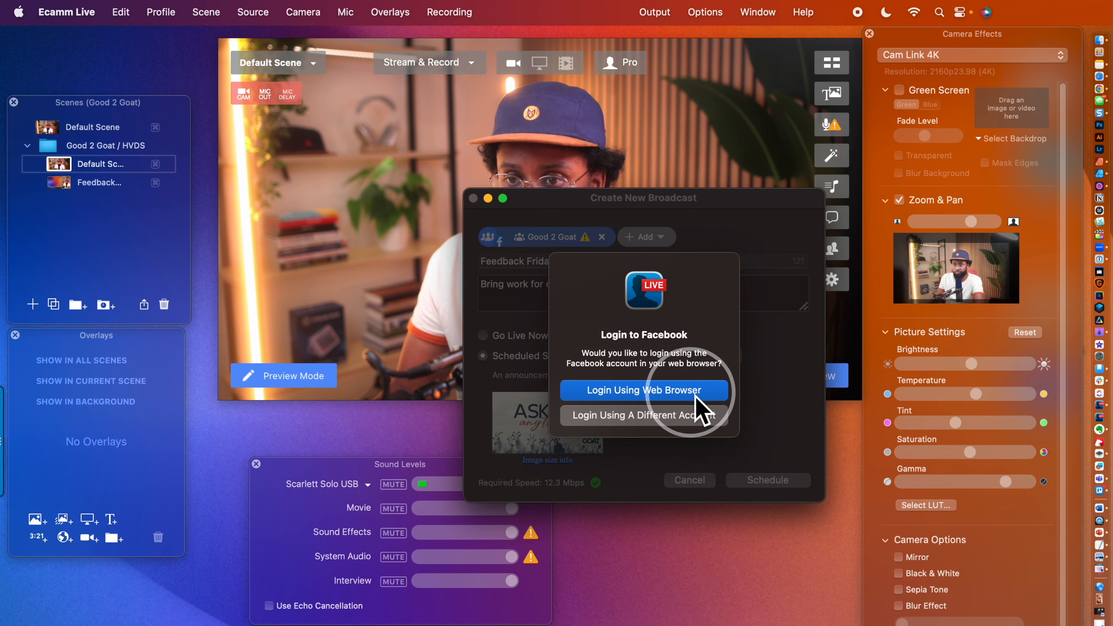
left_click(696, 393)
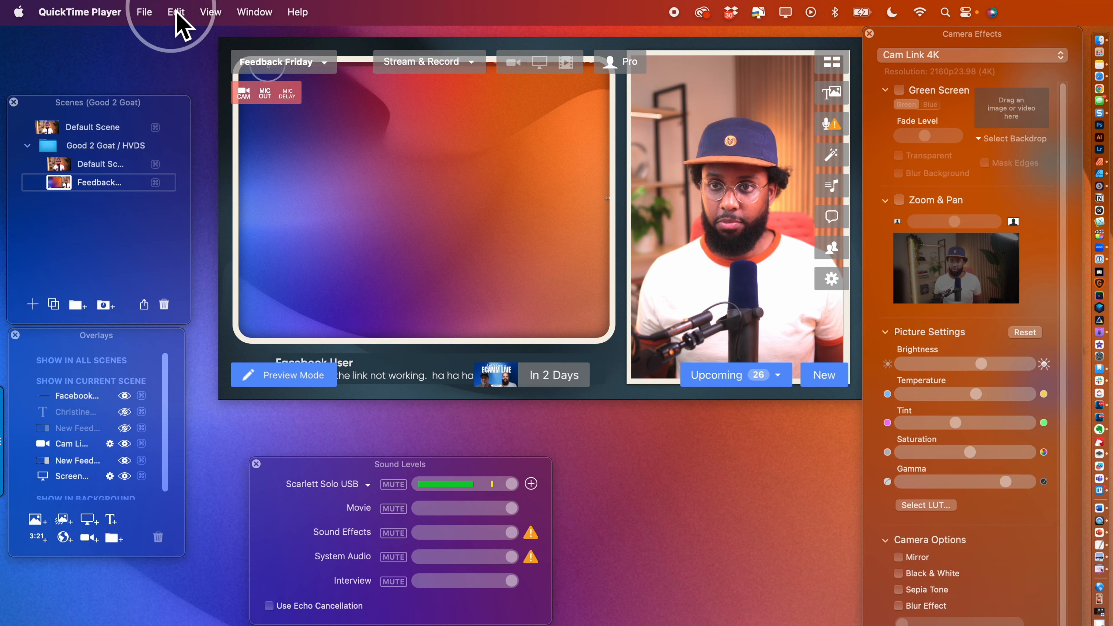
- Switch to the Marshall Creates profile and collapse its Marshall Creates scene folder
left_click(286, 81)
left_click(161, 12)
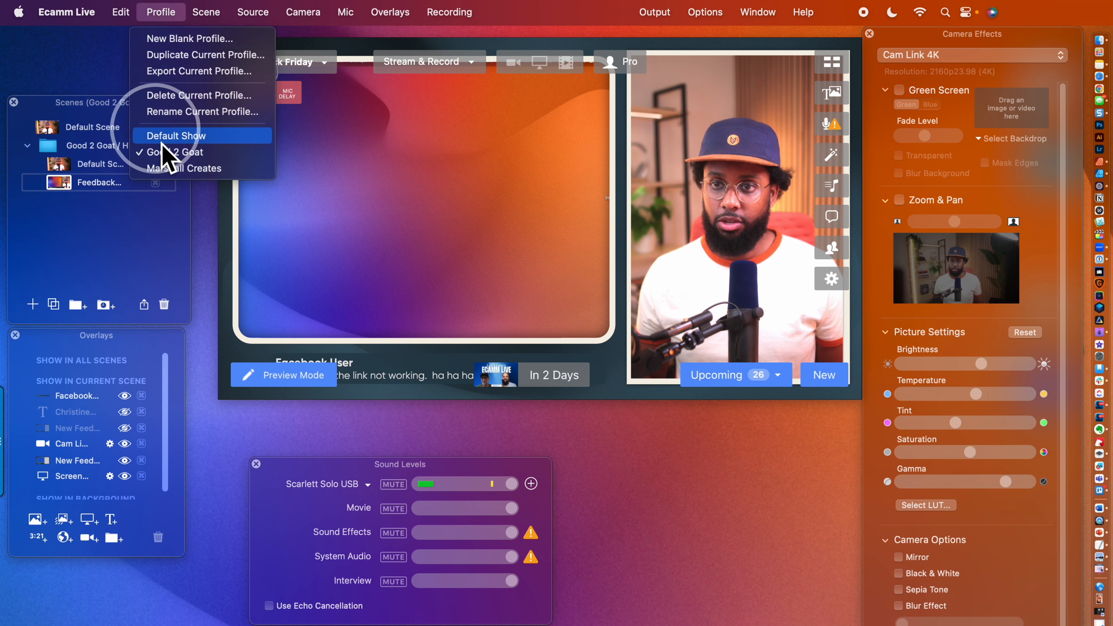
left_click(173, 168)
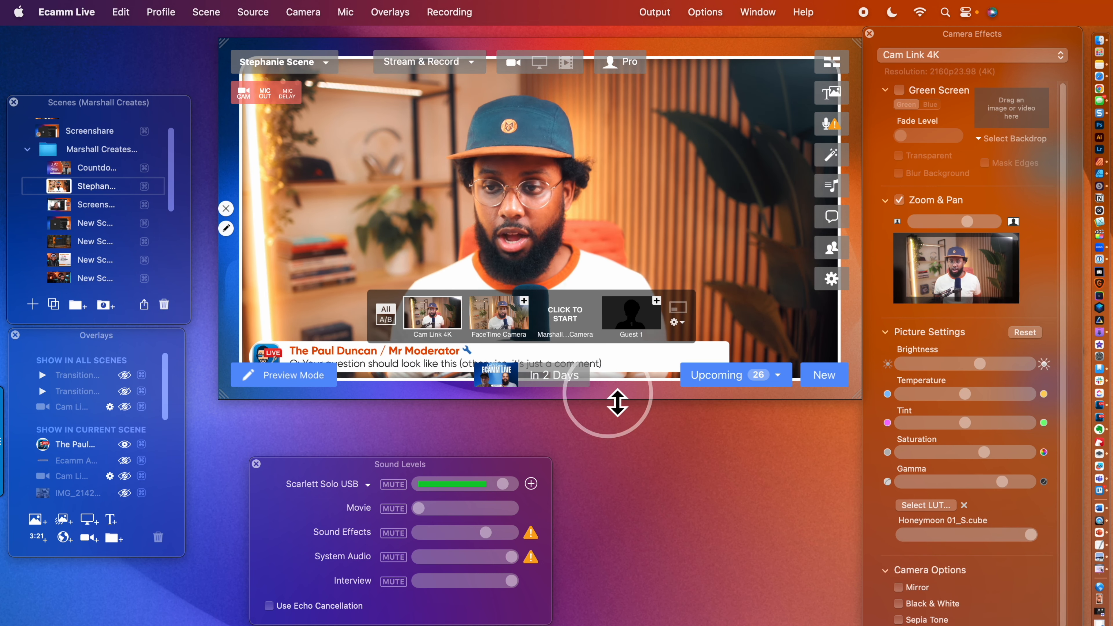
left_click(28, 163)
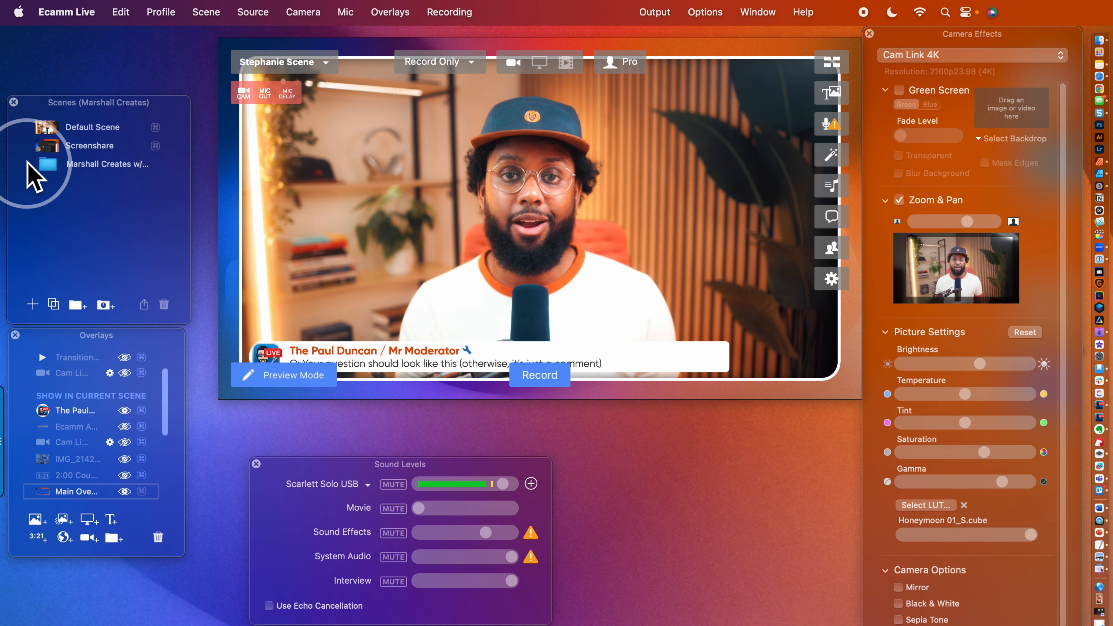
- Export the current profile as Marshall Creates into the Profiles folder
left_click(164, 18)
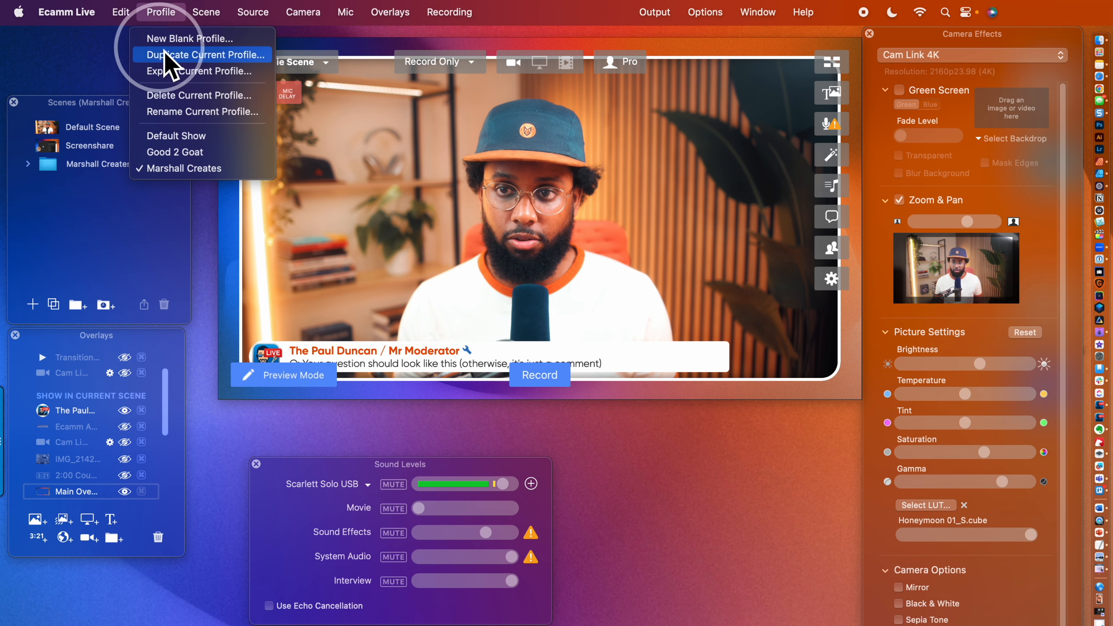
left_click(180, 66)
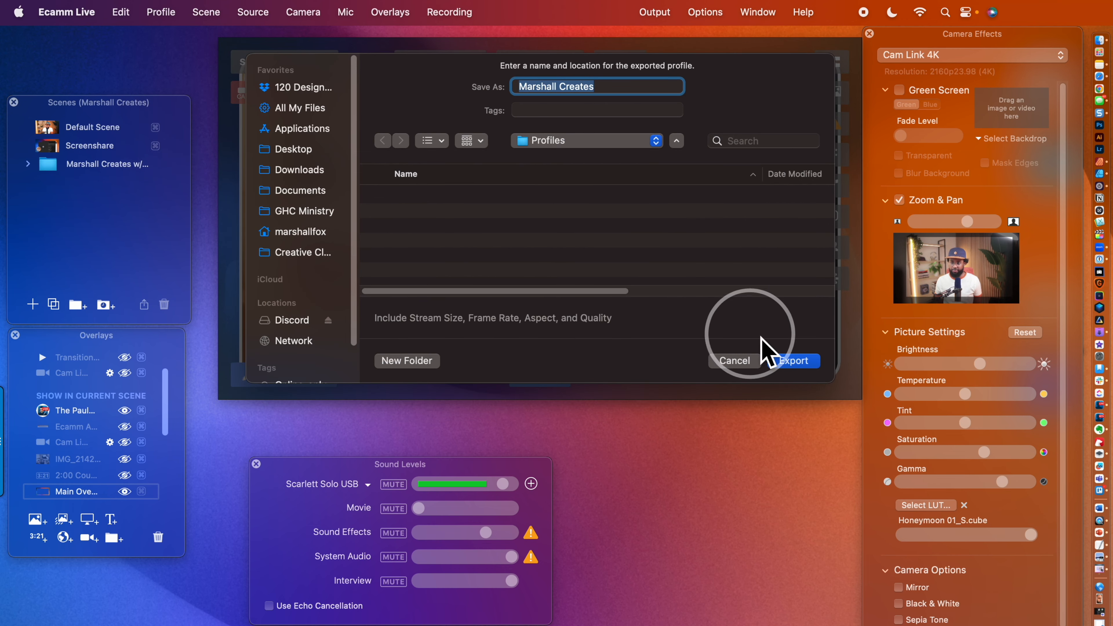
left_click(788, 360)
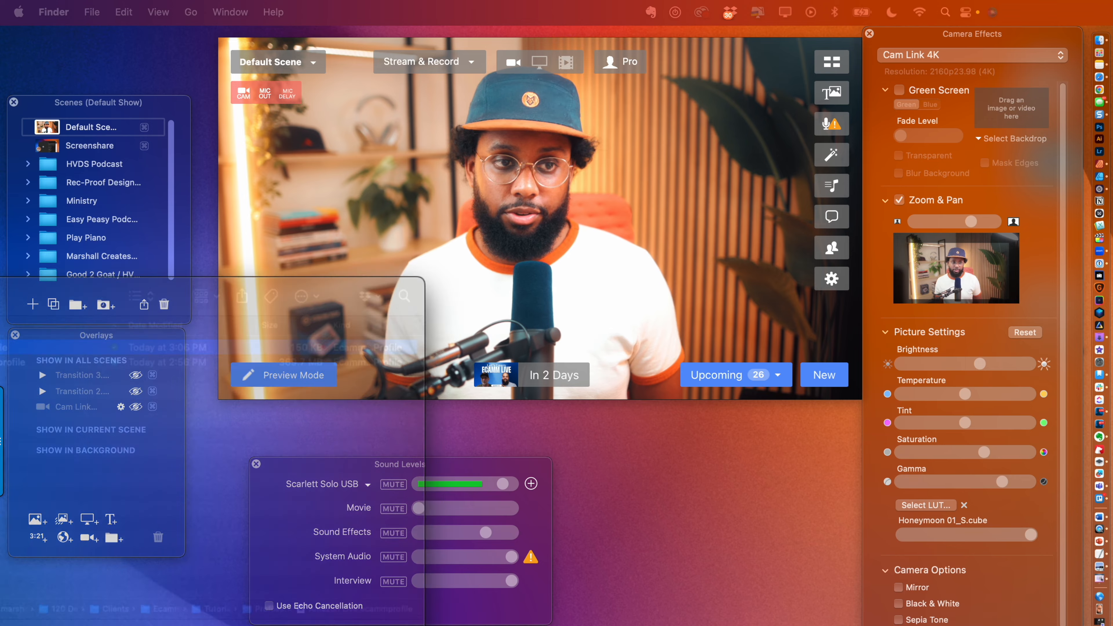
- Import the Amazon Live.ecammprofile file from the Finder's Profiles folder into Ecamm Live and dismiss the import notice
left_click_drag(0, 296, 264, 360)
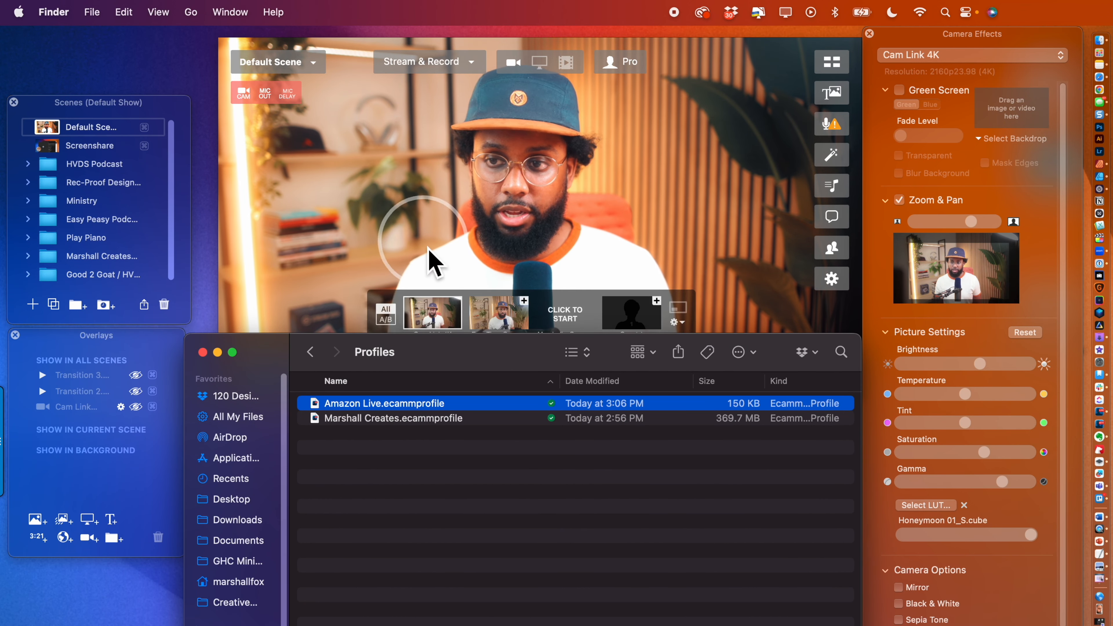
left_click_drag(394, 405, 386, 207)
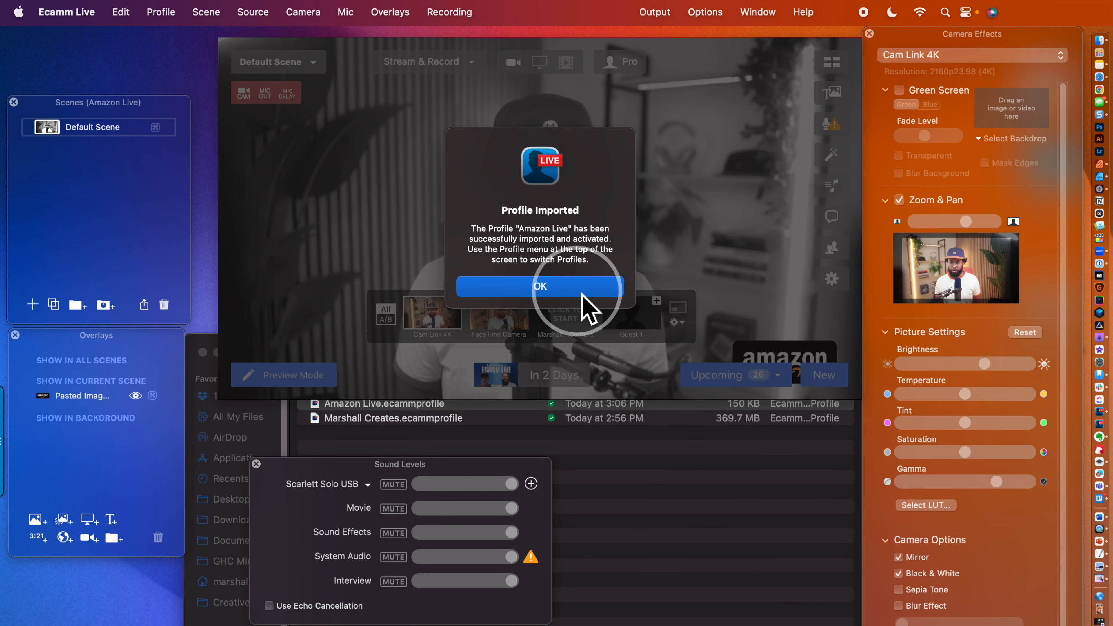
left_click(578, 289)
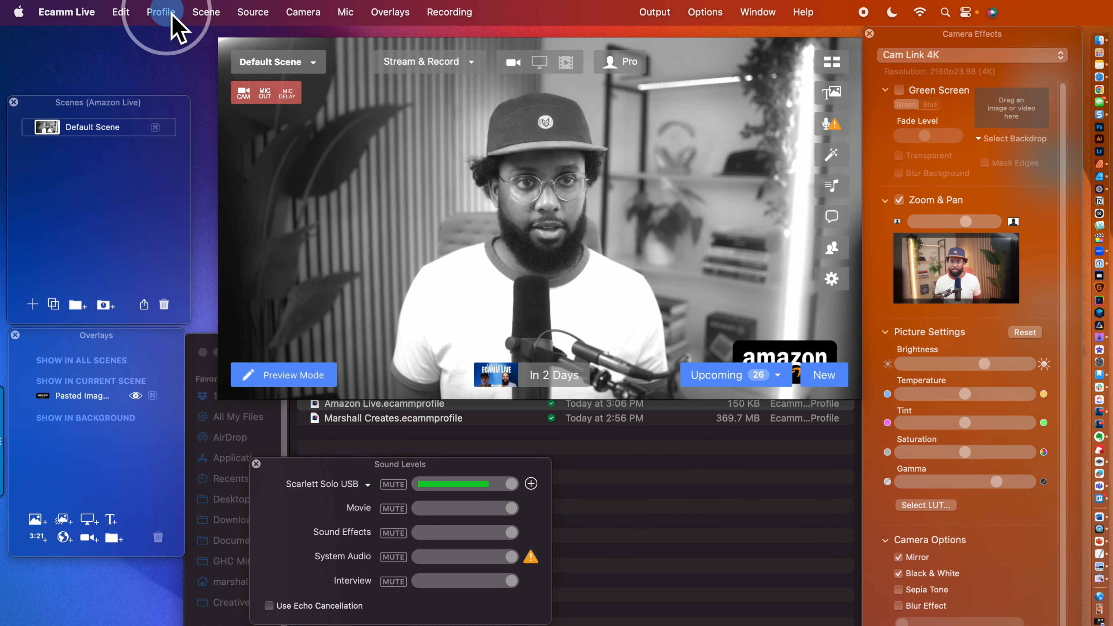
- Check the profile list for Amazon Live and open the Stream preferences for that profile
left_click(163, 13)
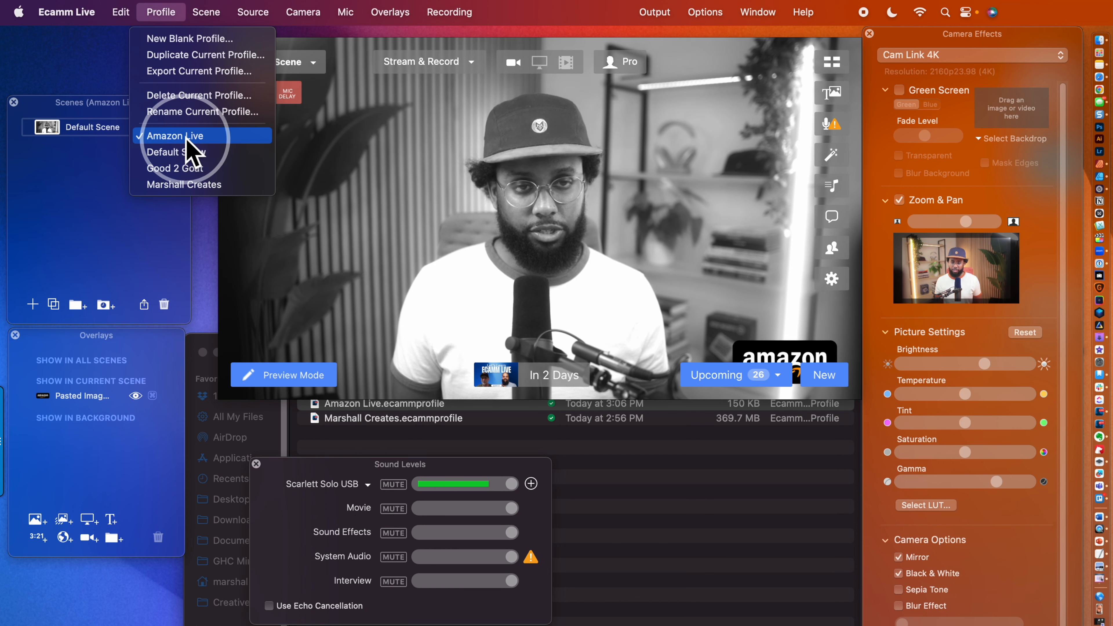
left_click(86, 6)
left_click(87, 6)
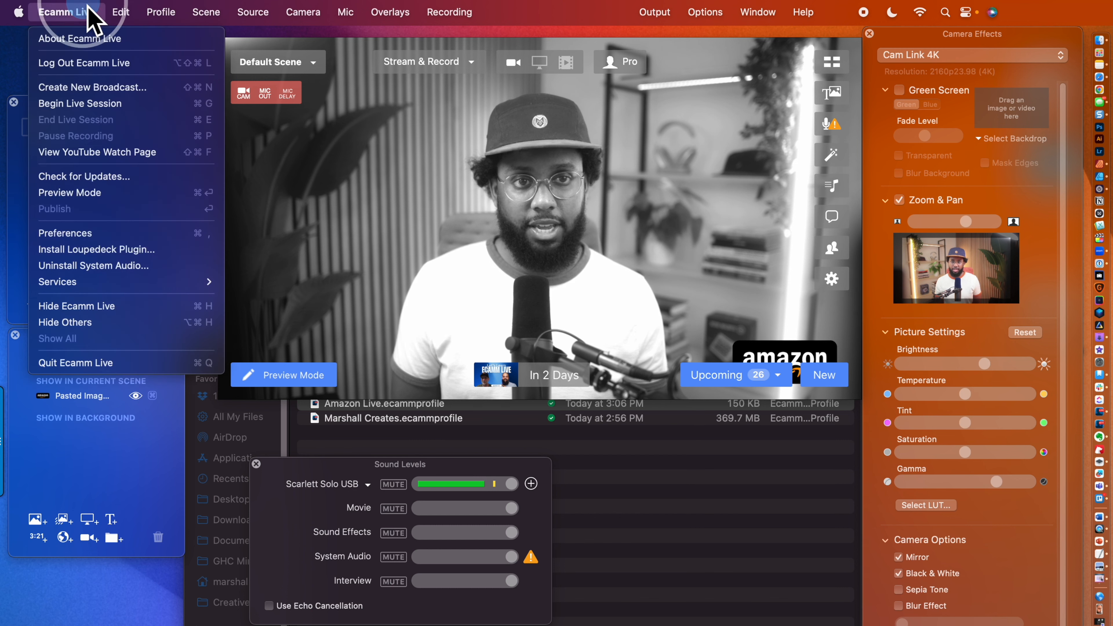
left_click(116, 234)
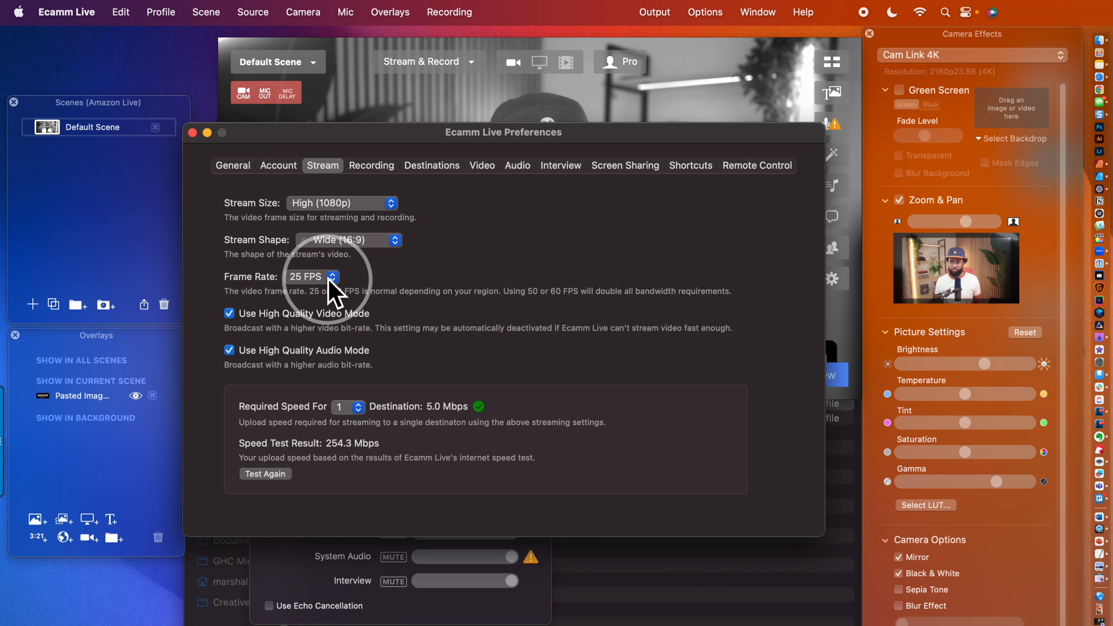
- Compare the stream size and frame rate of the Marshall Creates, Good 2 Goat and Amazon Live profiles by switching between them
left_click(163, 16)
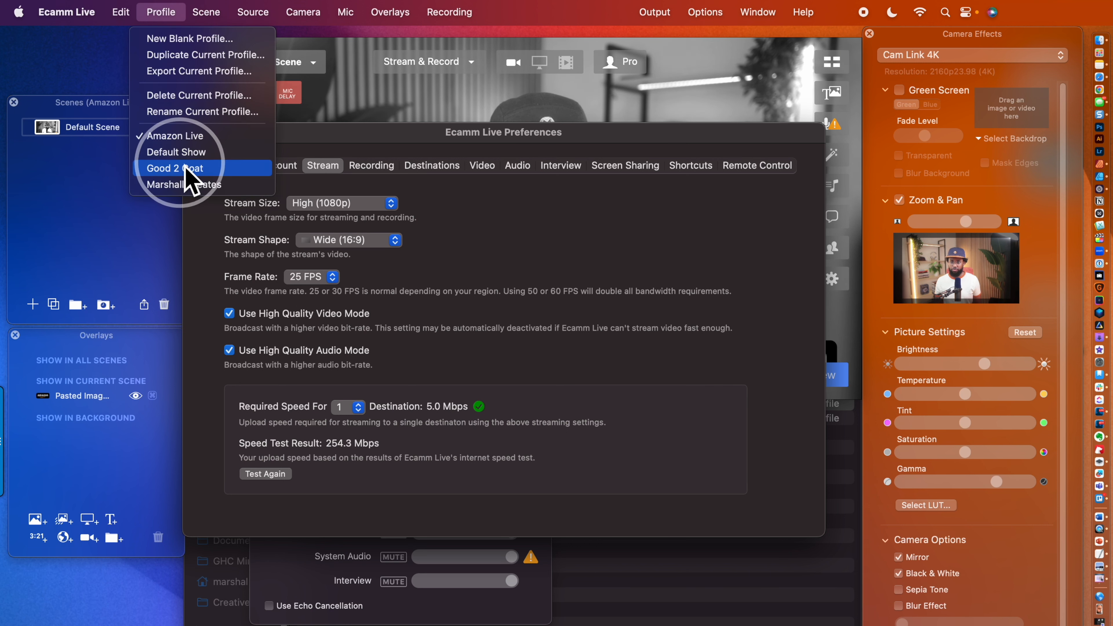
left_click(185, 184)
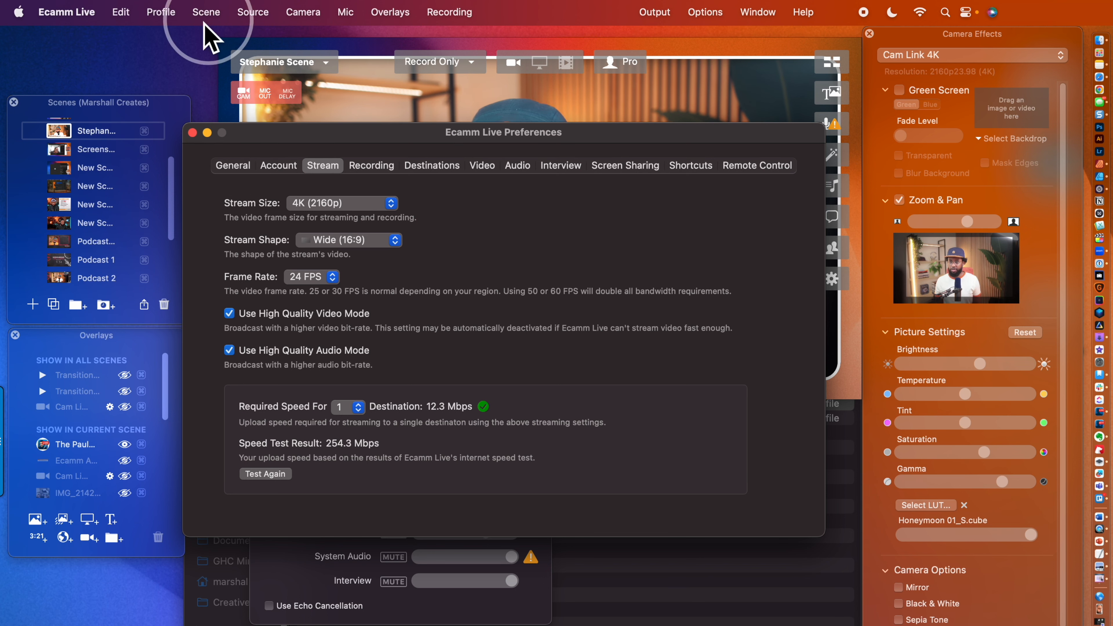
left_click(172, 18)
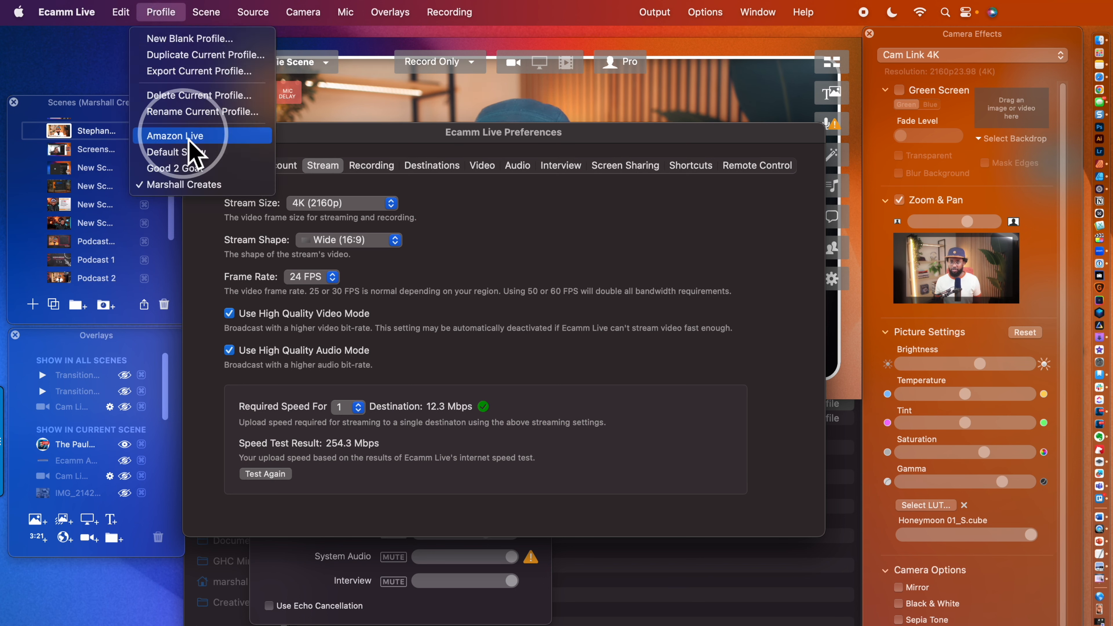
left_click(189, 171)
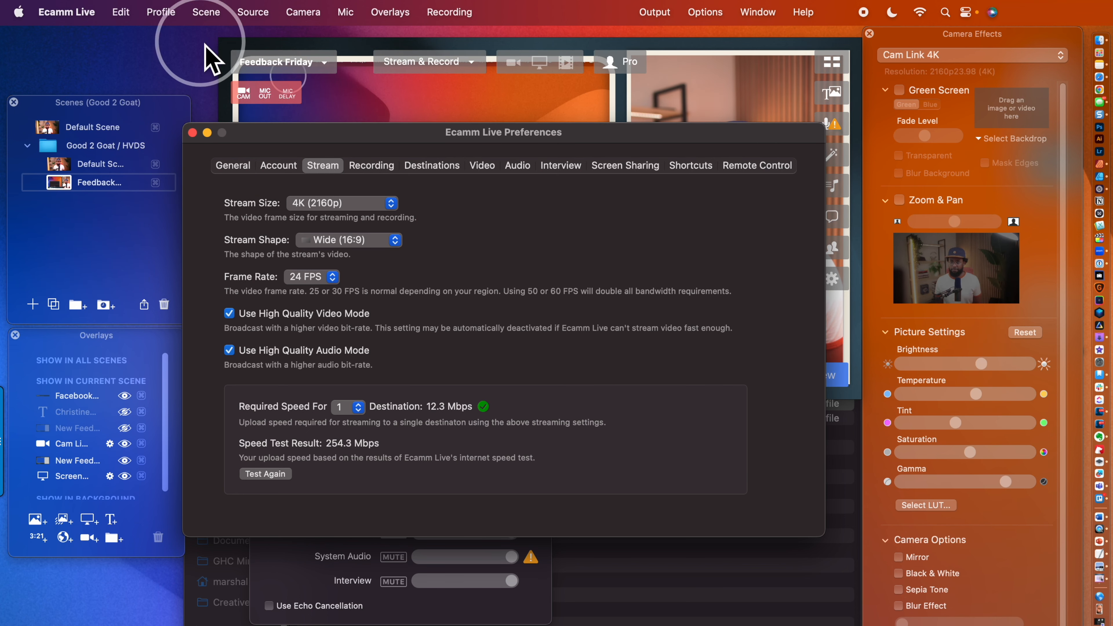
left_click(161, 12)
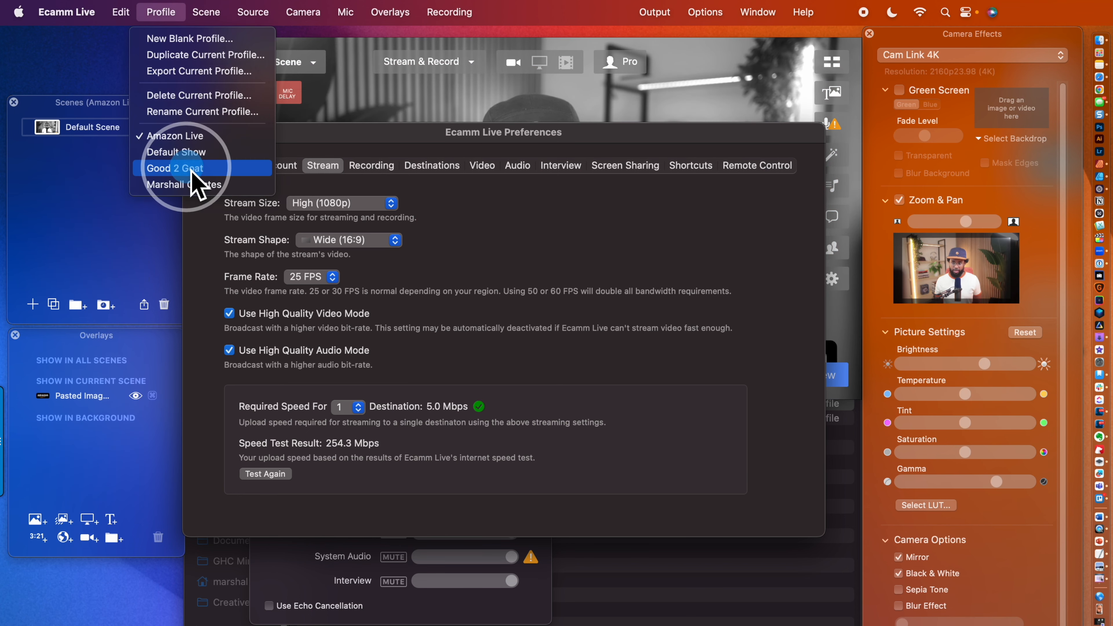
left_click(191, 170)
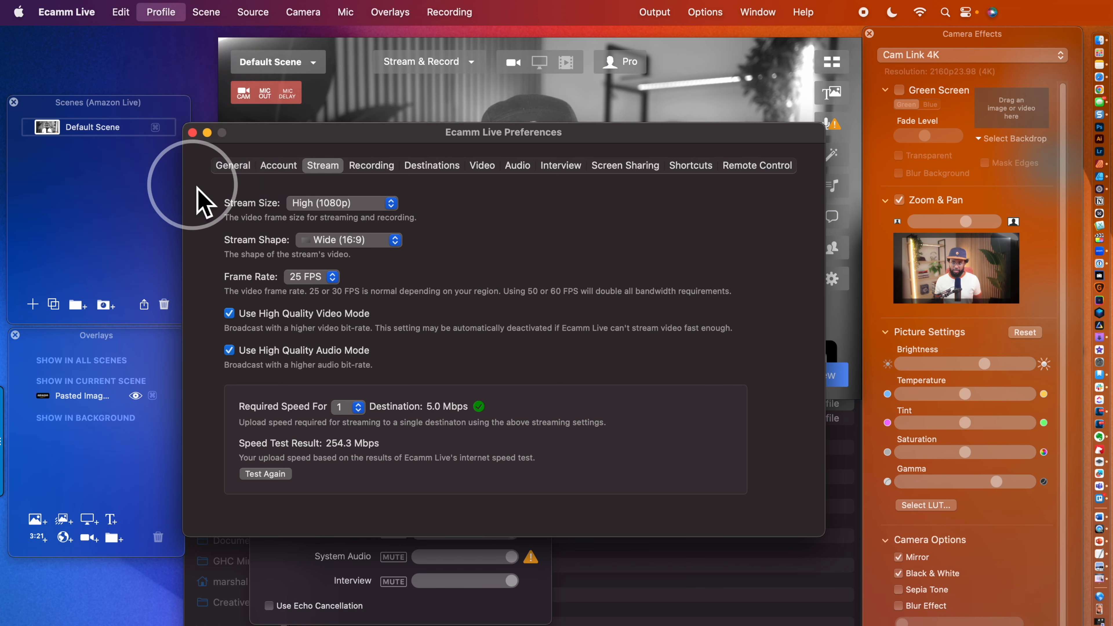